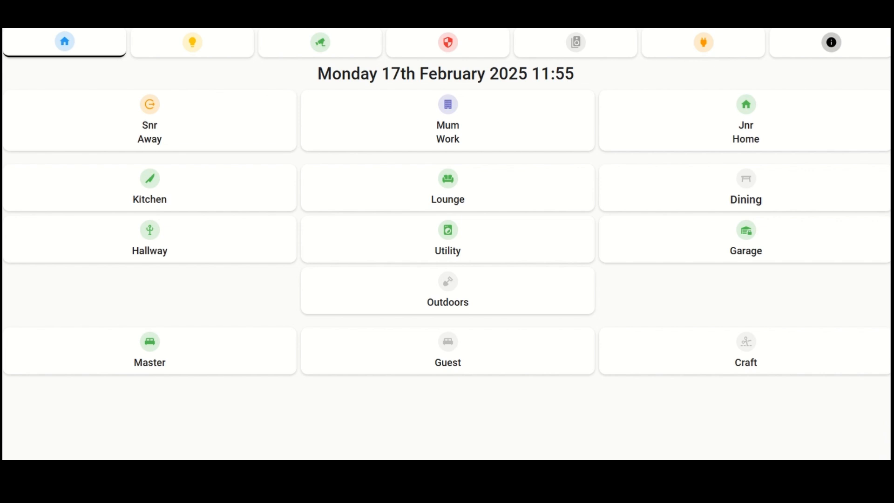
Step: Look through the dashboard's Lights, Cameras, Alarm, Sonos, Energy and Other Info views in order, ending back on the Home view
left_click(205, 47)
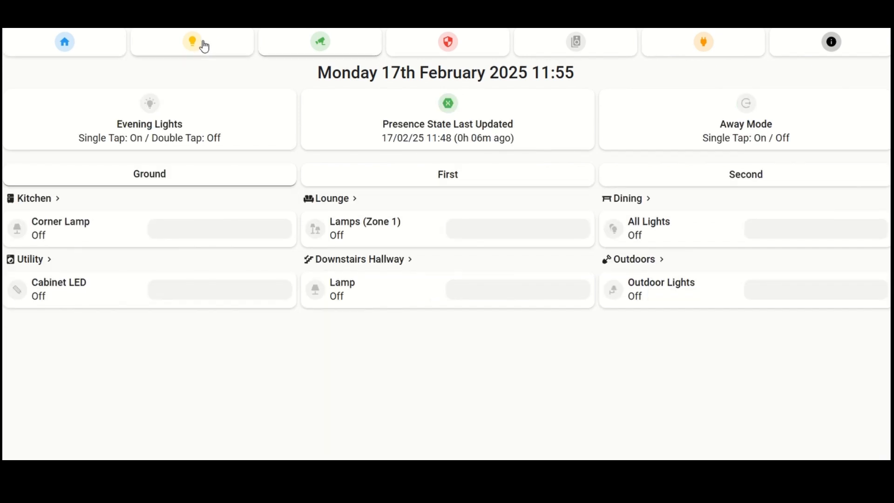
left_click(312, 48)
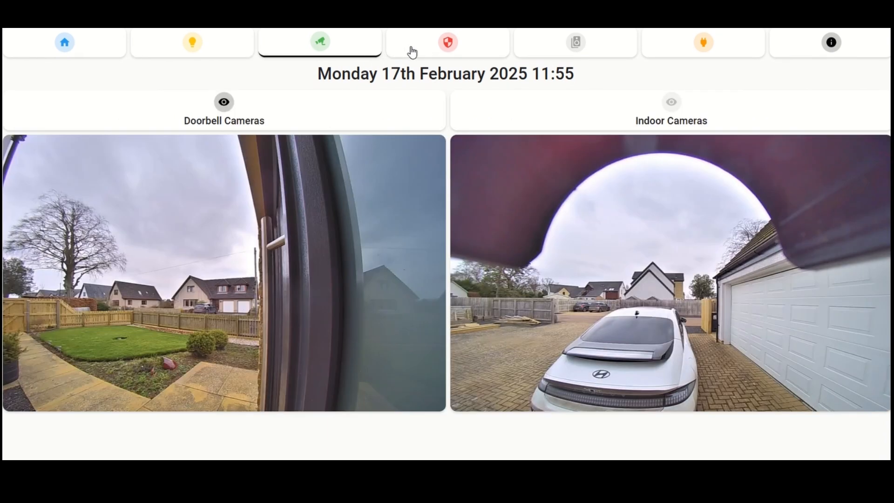
left_click(437, 44)
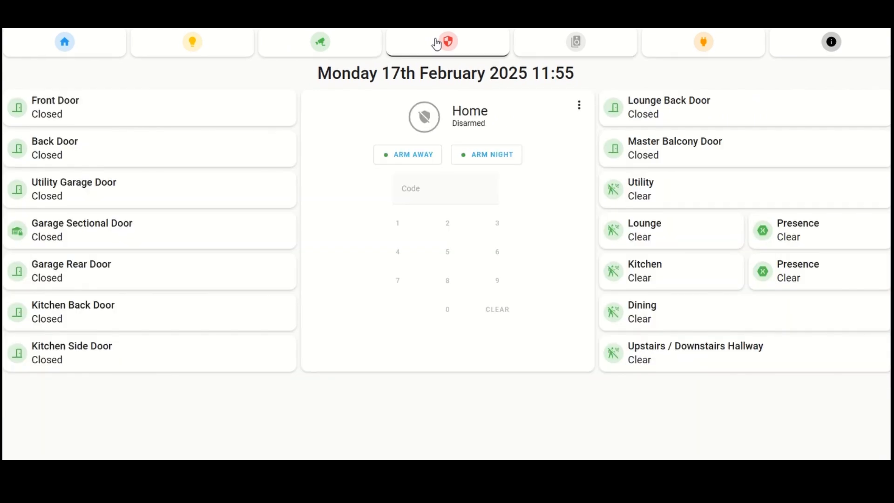
left_click(581, 47)
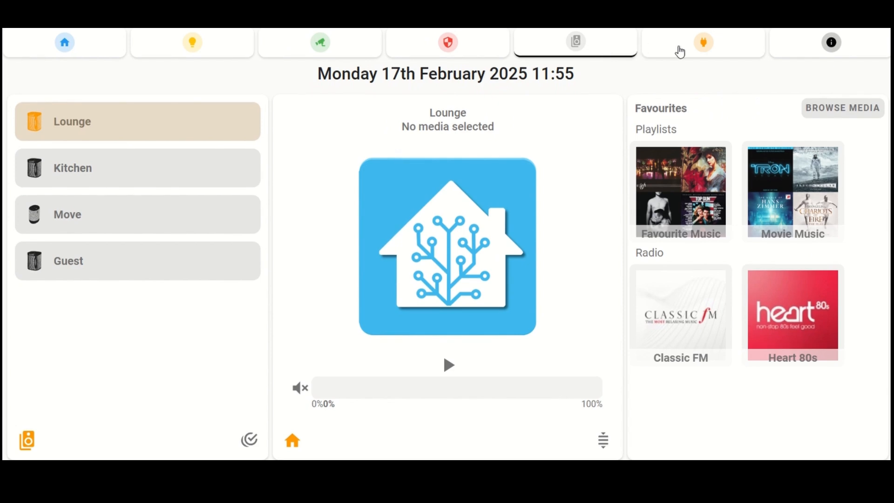
left_click(698, 50)
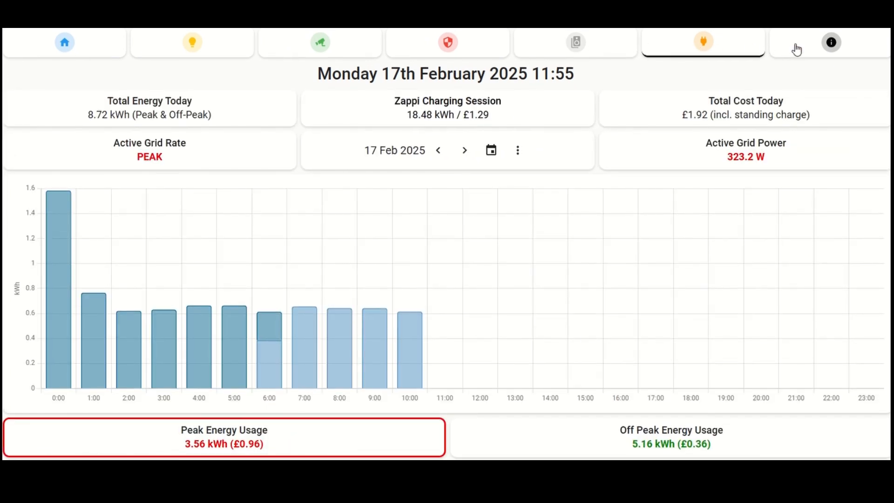
left_click(792, 50)
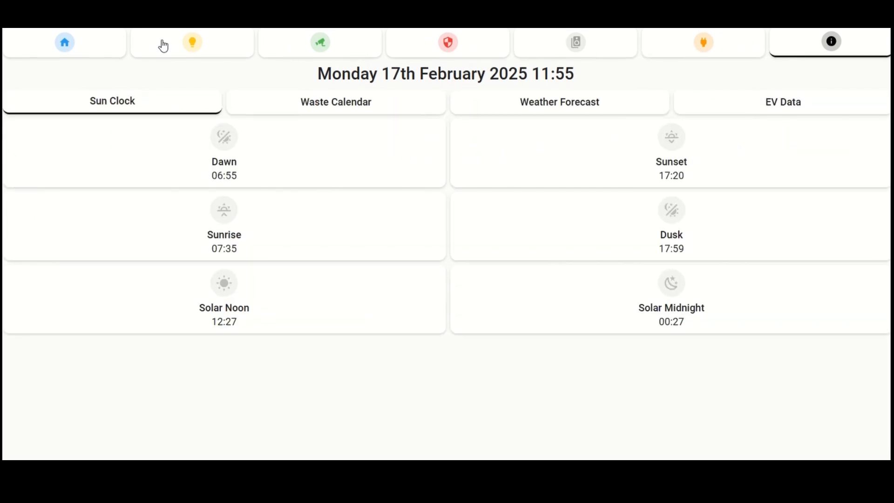
left_click(103, 43)
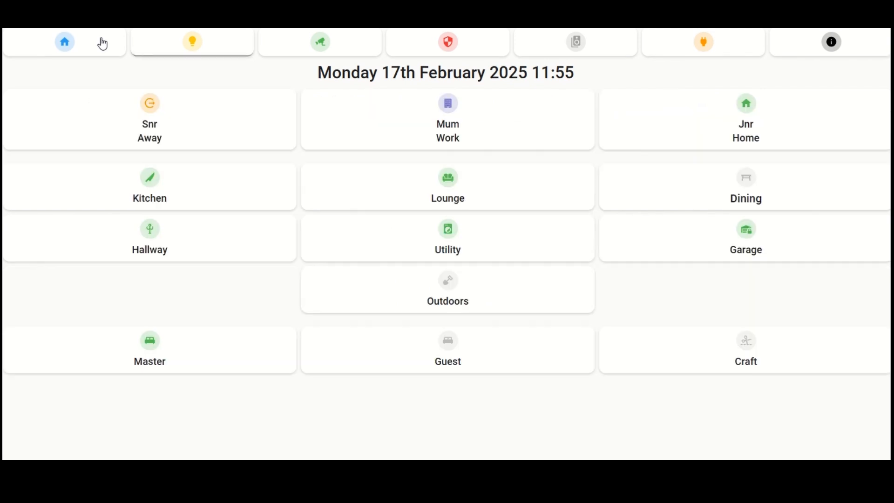
Step: View the Lights, Cameras, Alarm and Sonos pages of the dashboard again and return to the Home view
left_click(192, 41)
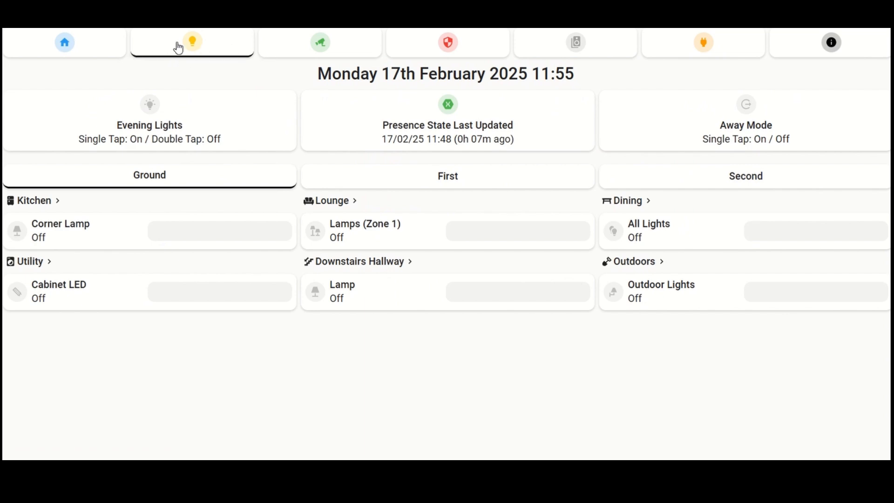
left_click(311, 57)
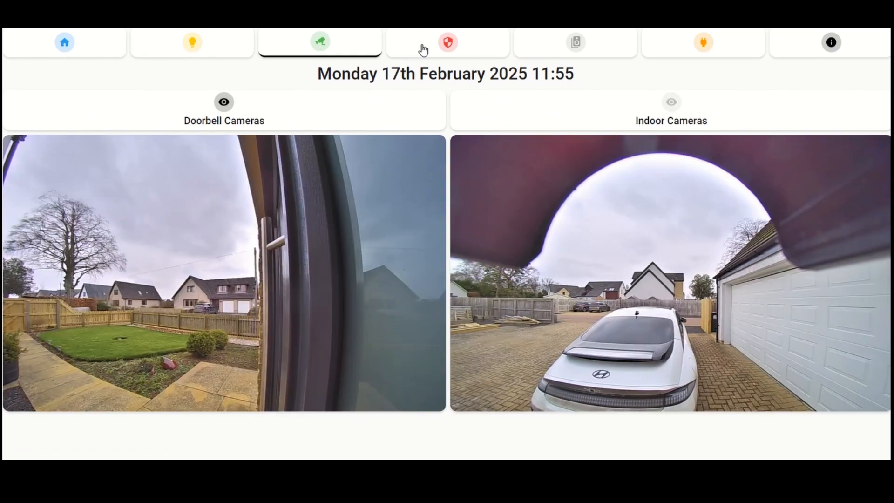
left_click(424, 50)
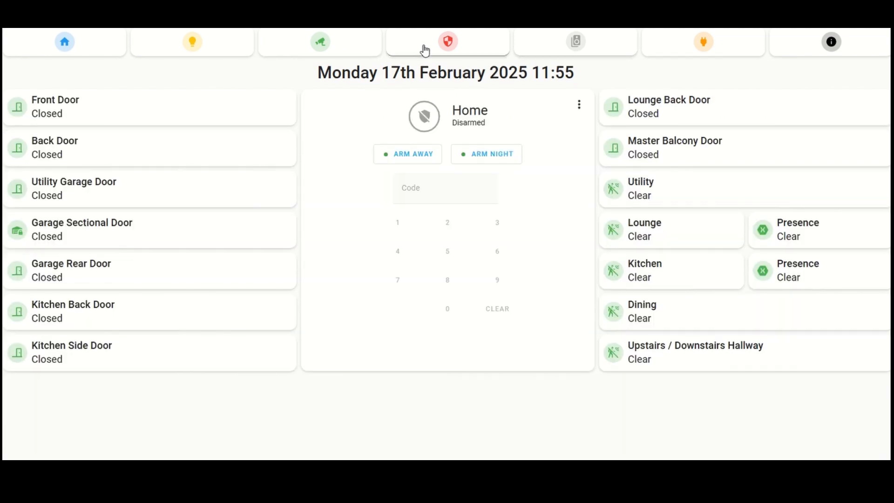
left_click(553, 47)
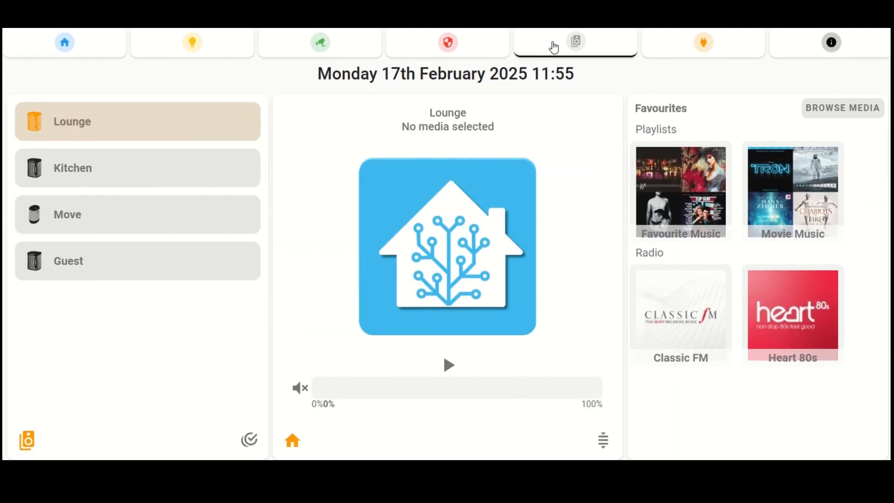
left_click(83, 52)
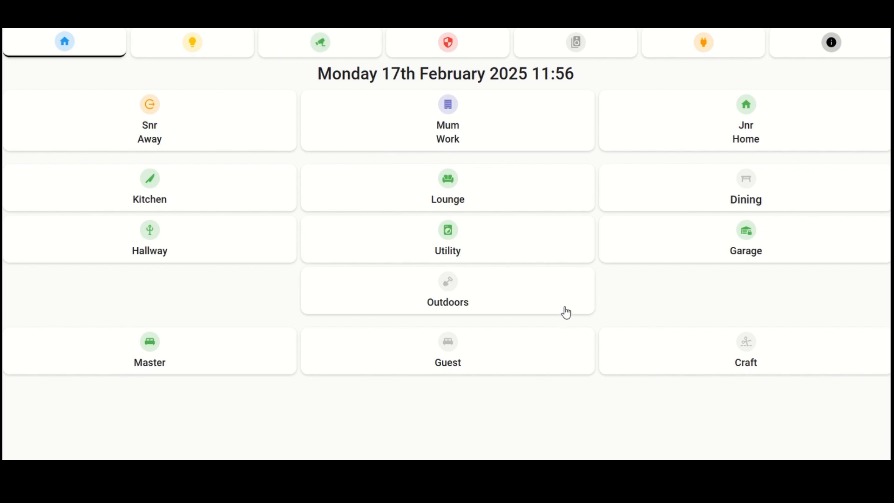
Step: View the Kitchen, Lounge and Dining room pages, go back to the Kitchen page and return to the Home view
left_click(205, 199)
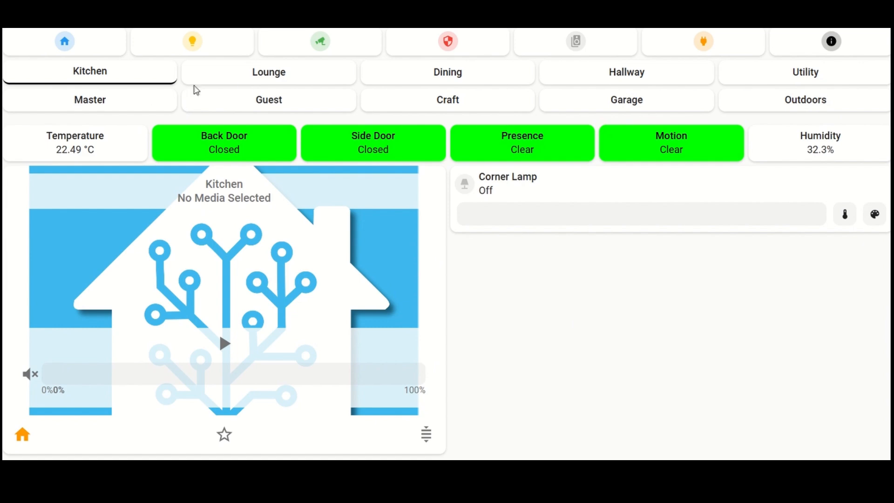
left_click(308, 76)
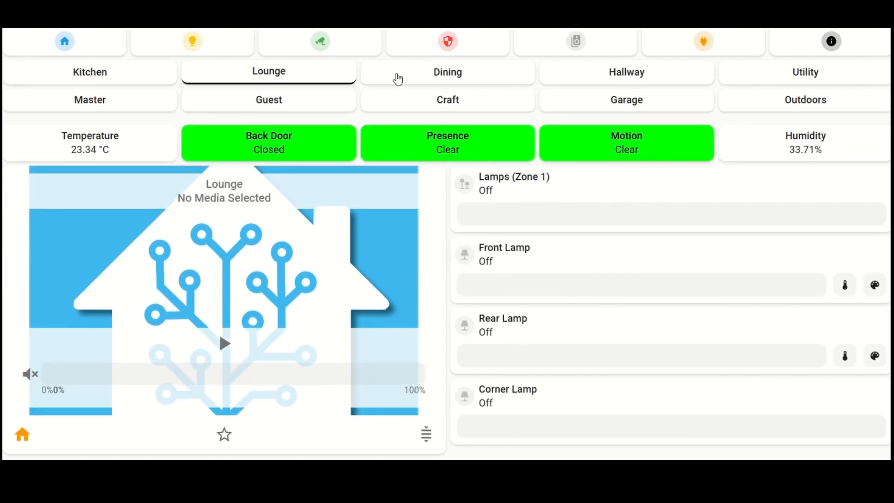
left_click(426, 80)
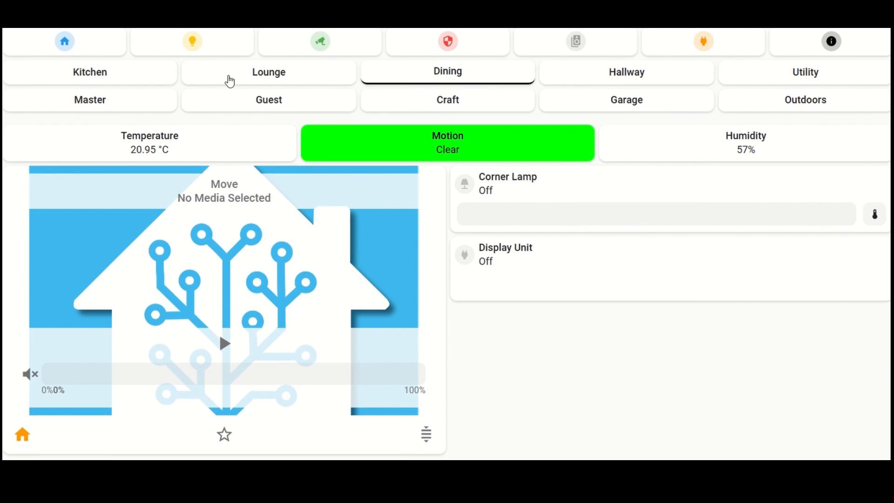
left_click(99, 73)
left_click(68, 47)
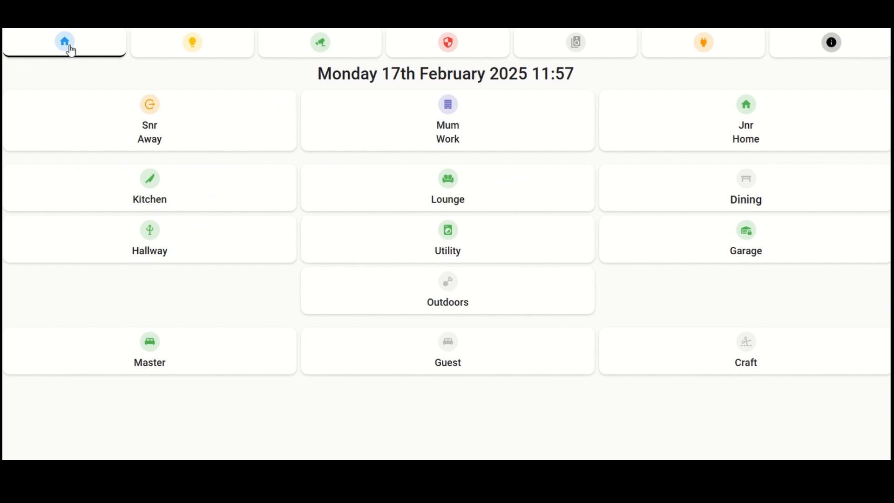
Step: Go through all the main views from Lights to Other Info once more, finishing on the Home view
left_click(196, 46)
left_click(327, 46)
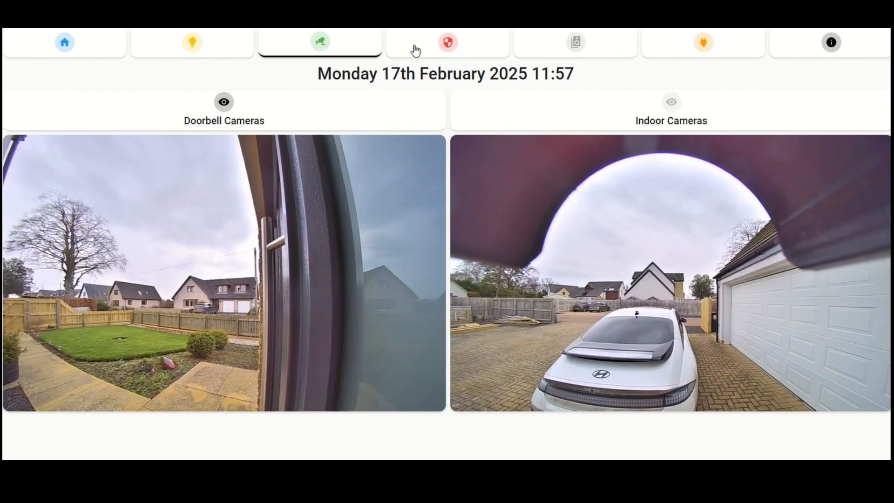
left_click(415, 49)
left_click(548, 54)
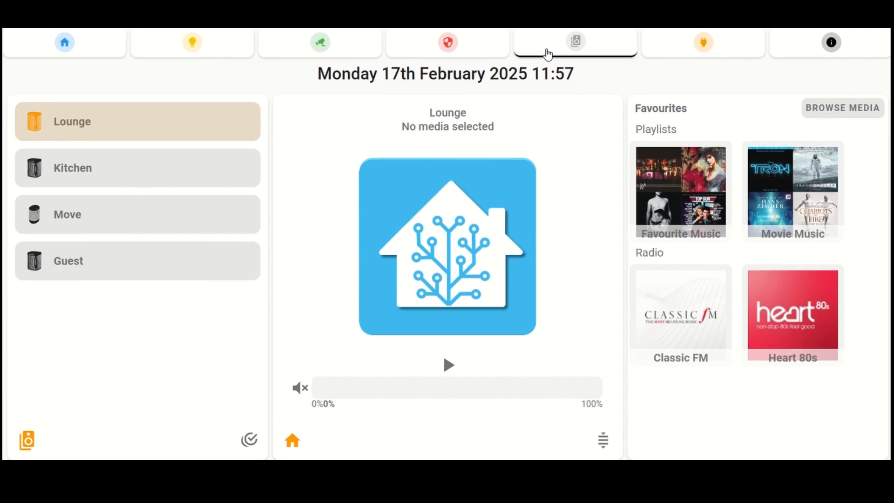
left_click(678, 56)
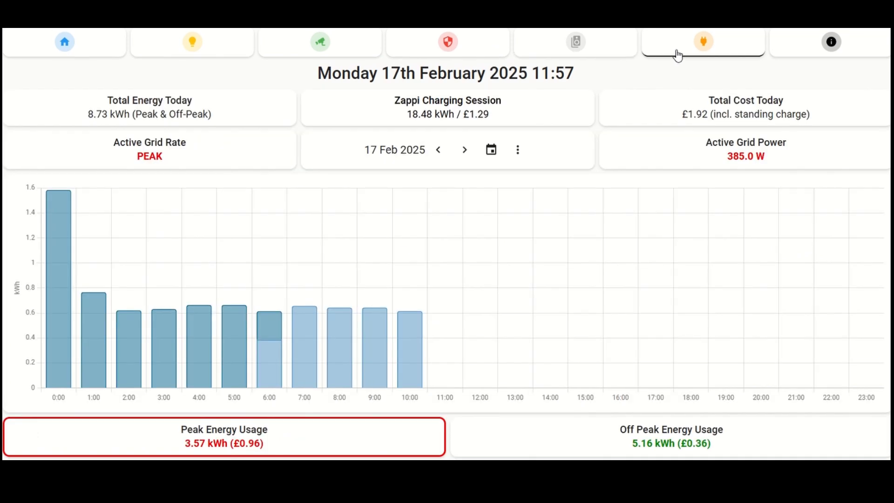
left_click(826, 55)
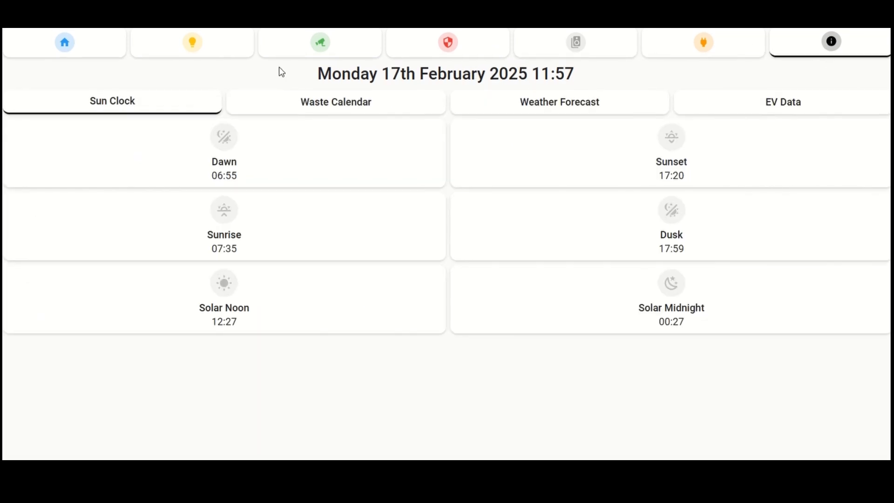
left_click(74, 47)
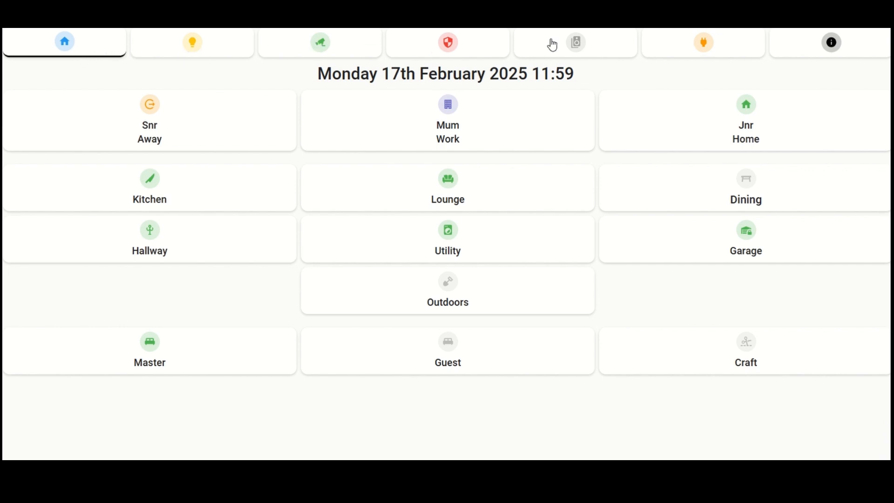
Step: Step through the Lights, Cameras, Alarm, Sonos and Energy views to reach the Sun Clock on the Other Info view
left_click(230, 43)
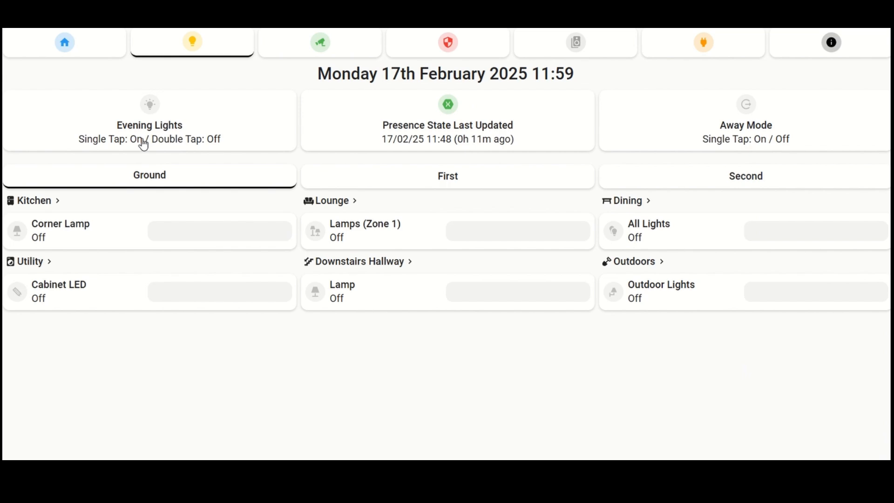
left_click(319, 45)
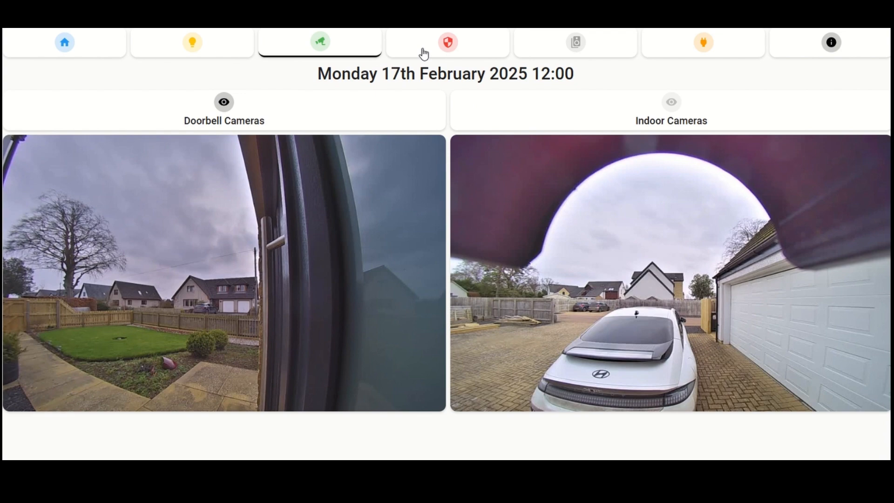
left_click(424, 54)
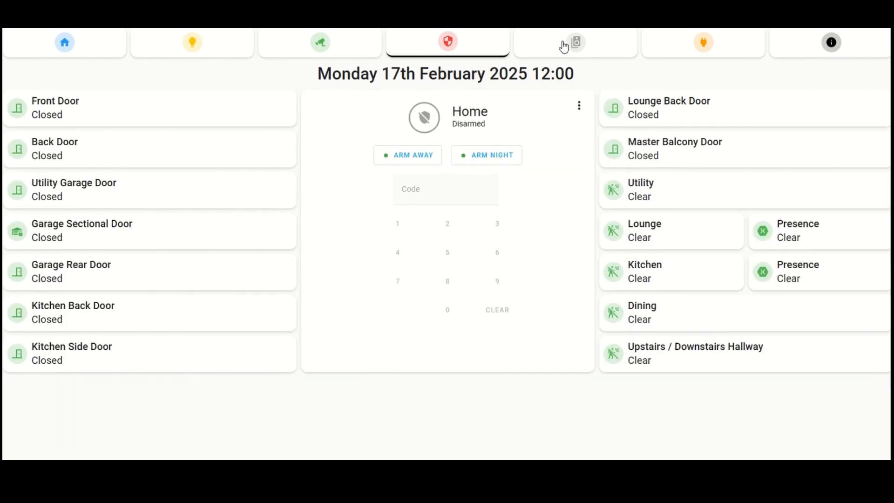
left_click(563, 47)
left_click(683, 47)
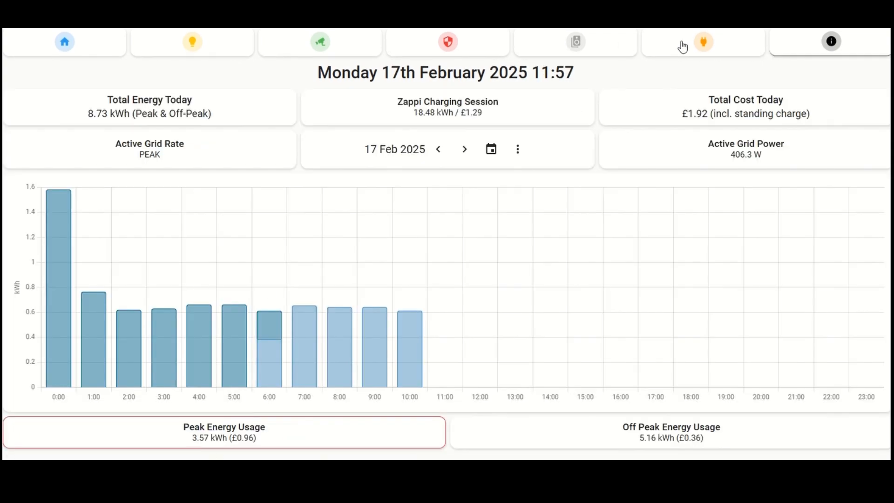
left_click(809, 48)
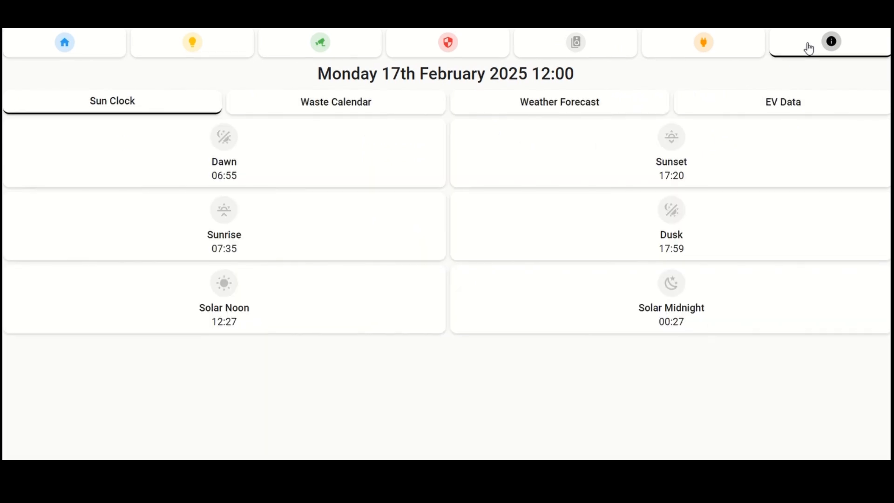
Step: View the Waste Calendar, Weather Forecast and EV Data sections of the Other Info view and return to the Home view
left_click(409, 97)
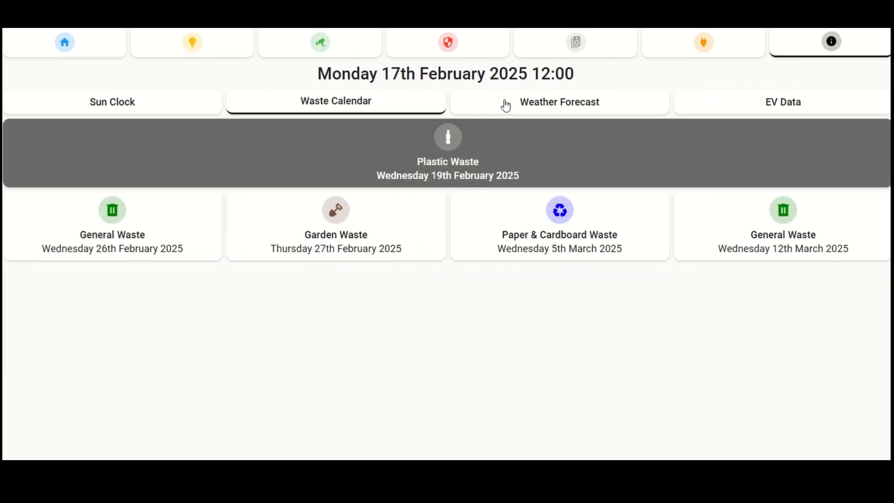
left_click(506, 106)
left_click(691, 106)
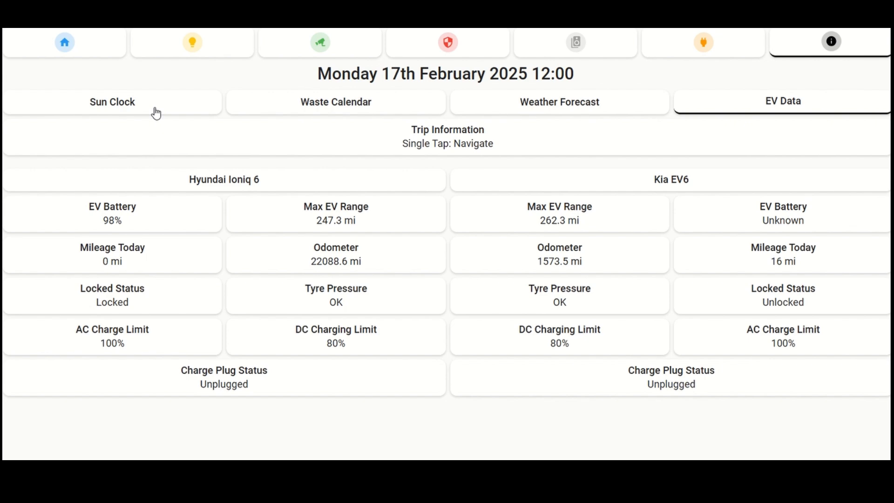
left_click(84, 43)
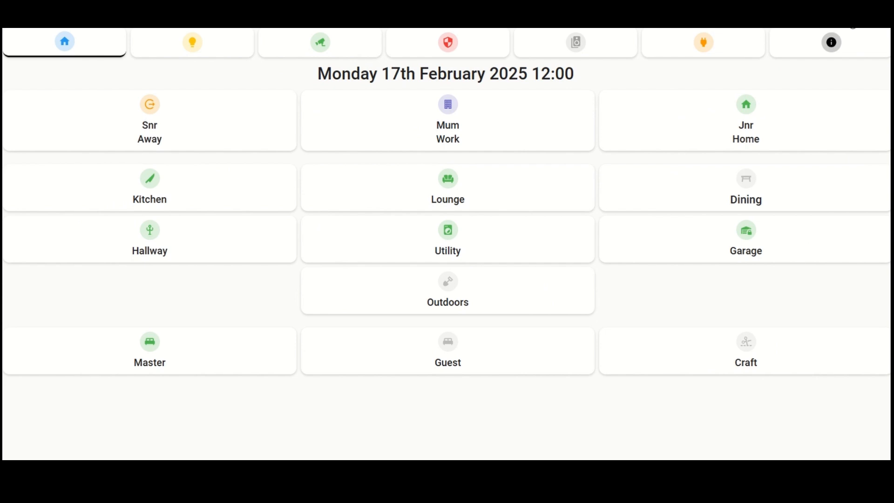
Step: Put the dashboard into edit mode and open the Home view's grid card configuration in the enlarged editor
left_click(887, 26)
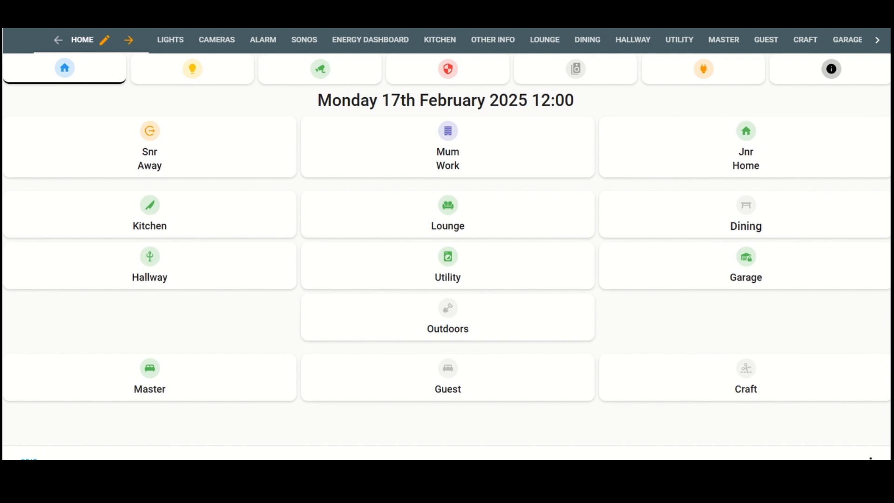
left_click(29, 459)
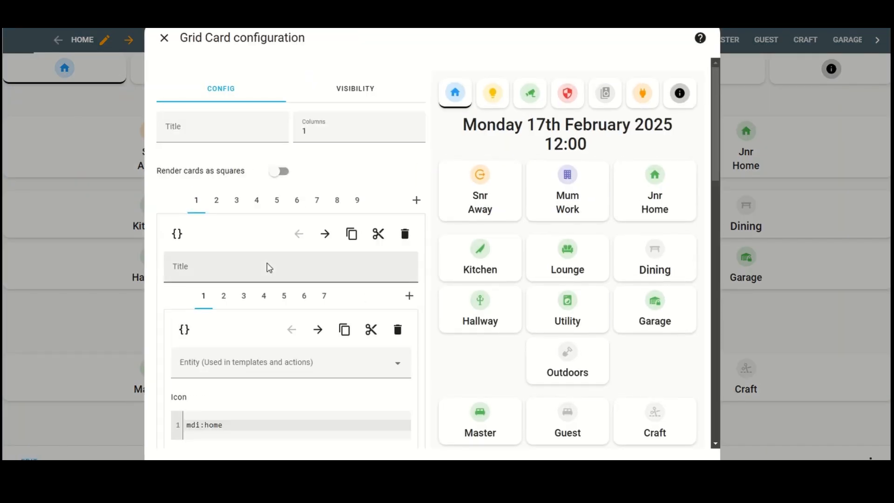
left_click(266, 38)
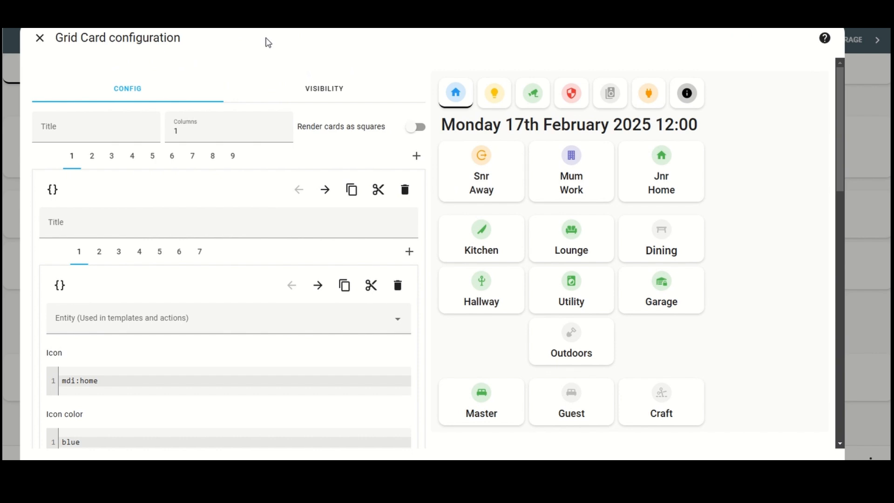
Step: Examine the numbered cards in the Home grid and the icon, colour and information fields of the first navigation button
scroll(201, 149, "down", 1)
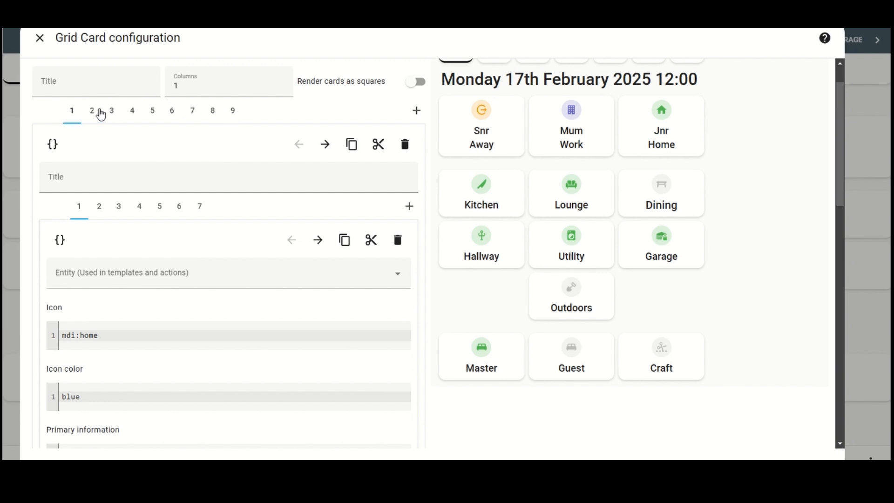
scroll(636, 200, "up", 1)
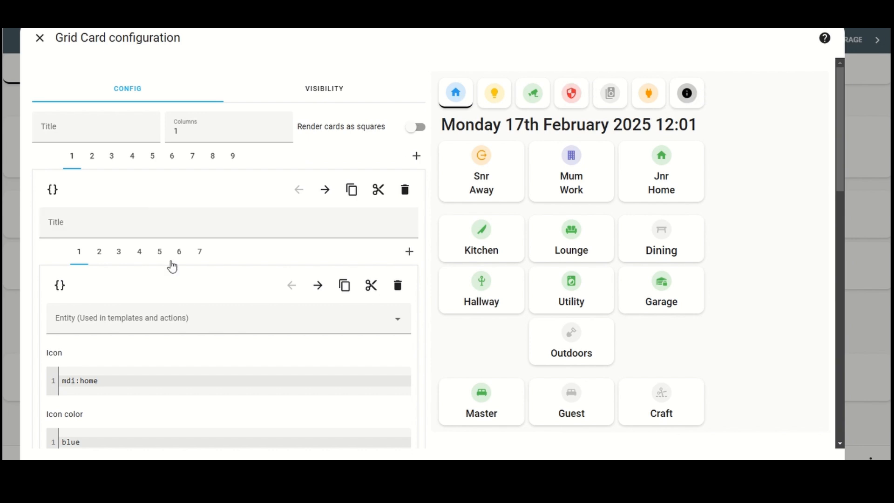
scroll(172, 260, "down", 6)
scroll(172, 260, "down", 2)
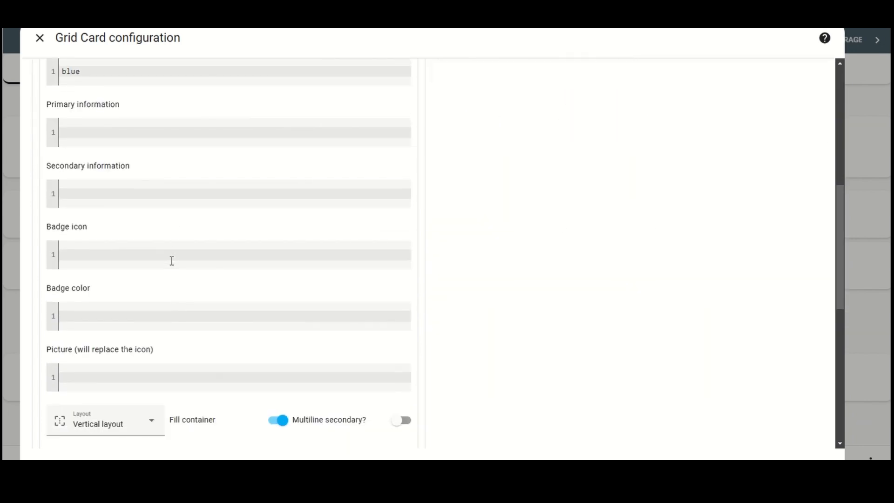
scroll(172, 260, "up", 3)
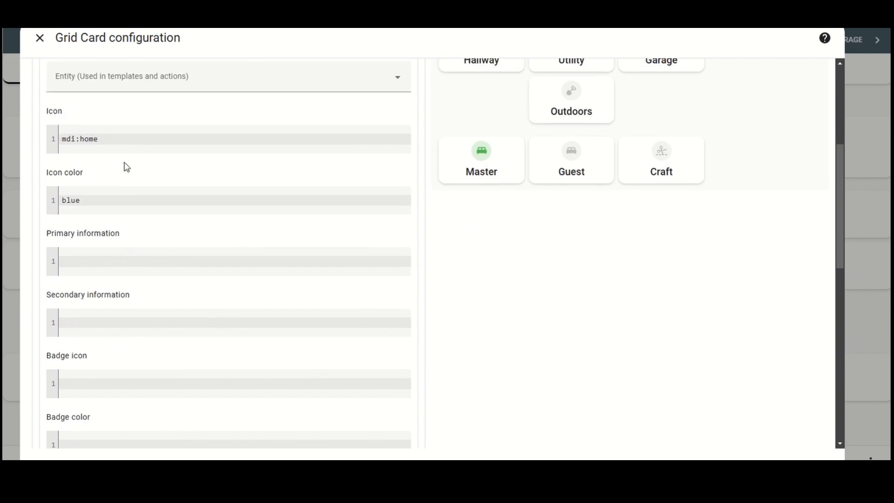
scroll(144, 184, "up", 2)
scroll(148, 186, "up", 1)
scroll(493, 153, "up", 2)
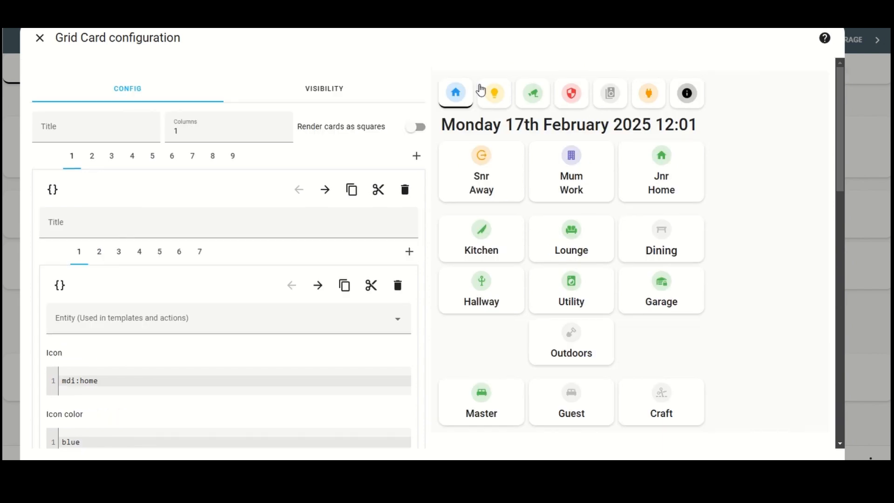
scroll(228, 225, "down", 4)
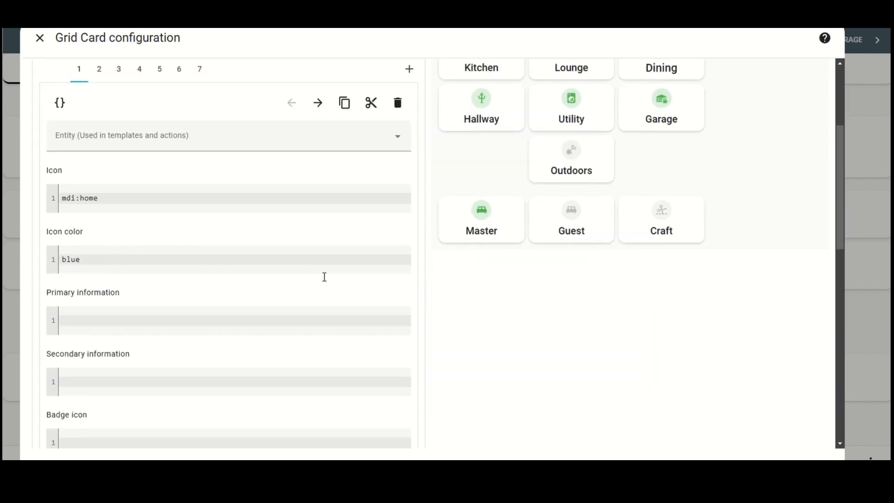
scroll(353, 283, "up", 4)
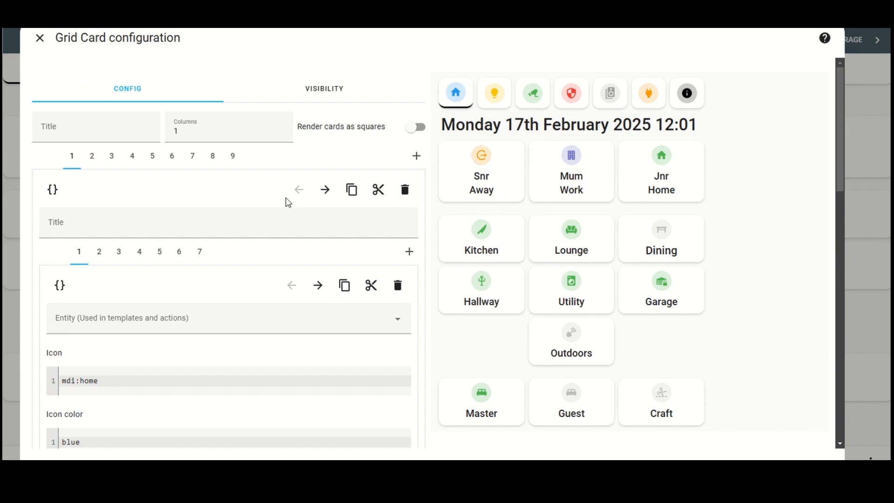
Step: Review the home button's layout, tap behavior, action target and option settings through to its hold and double tap behaviors
scroll(287, 199, "down", 10)
scroll(287, 198, "down", 7)
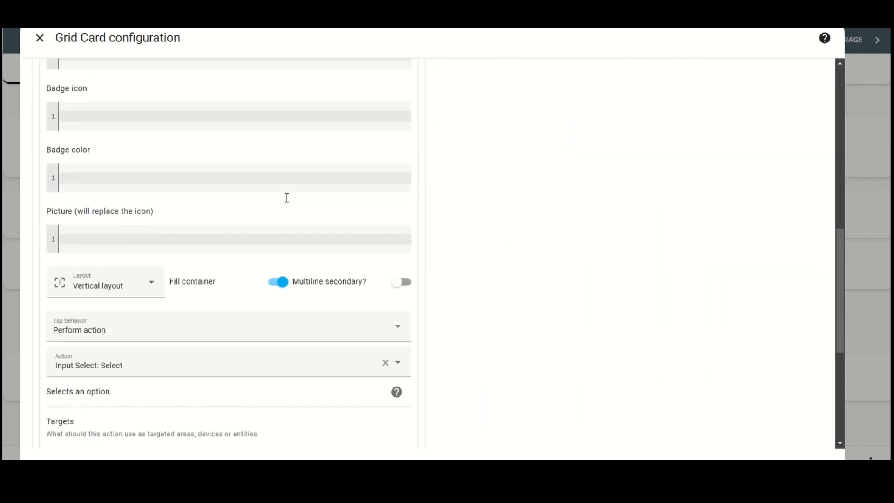
scroll(287, 201, "down", 1)
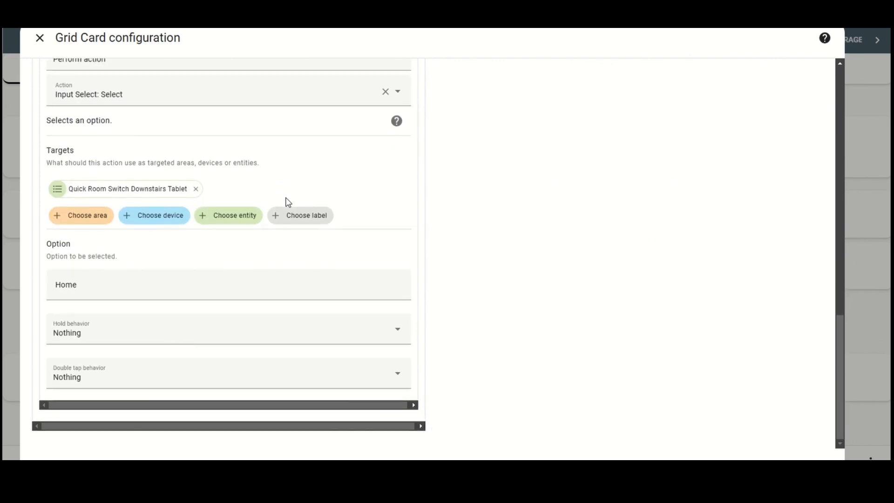
scroll(288, 202, "up", 4)
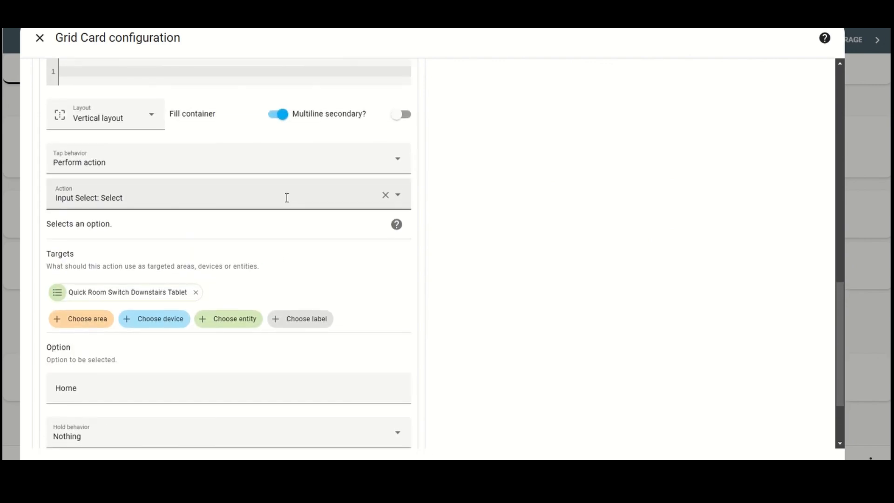
Step: Show the home button's card as code and highlight its card_mod, style and ha-card lines
scroll(287, 197, "up", 10)
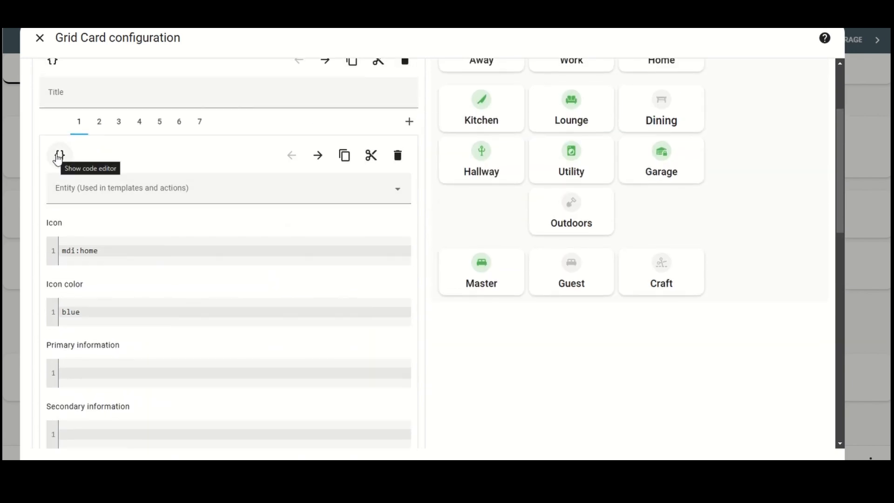
left_click(59, 156)
scroll(159, 171, "down", 2)
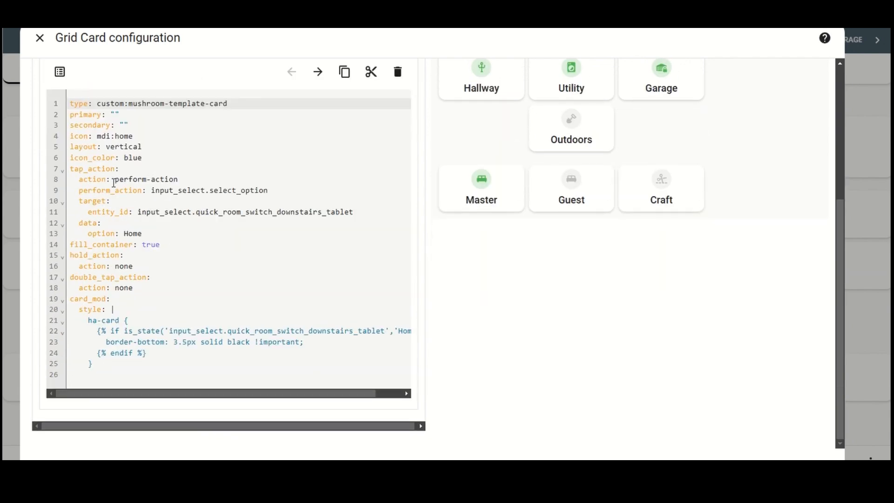
left_click_drag(69, 298, 125, 299)
left_click(125, 299)
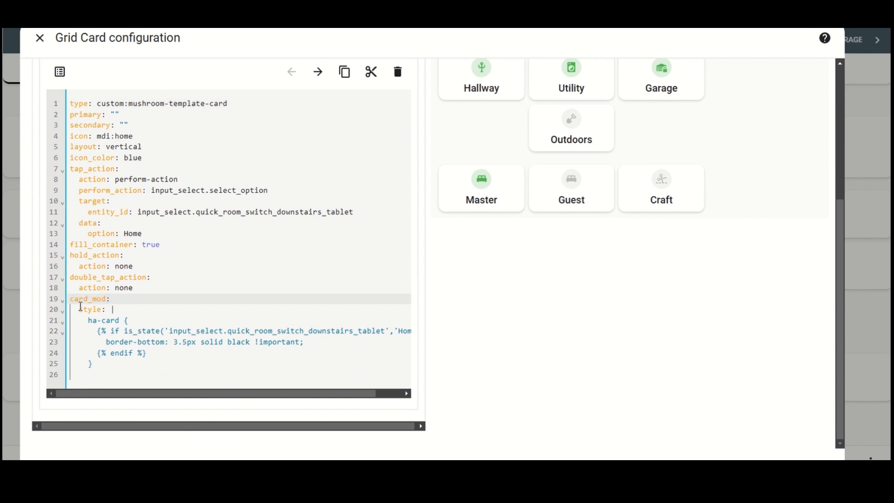
left_click_drag(80, 310, 117, 309)
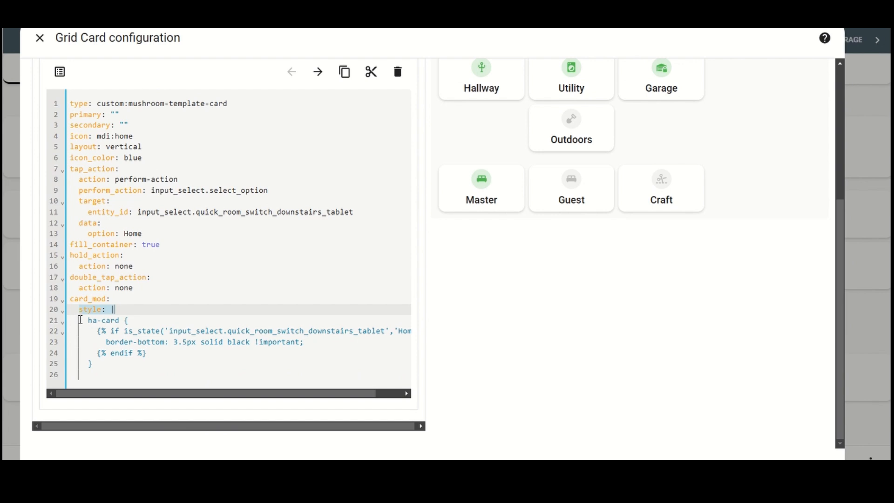
left_click_drag(89, 319, 117, 319)
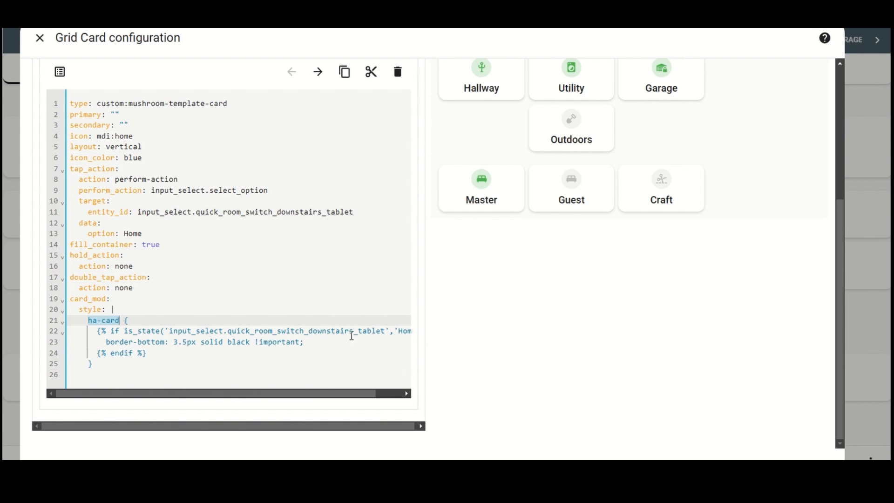
Step: Read the full is_state condition and border-bottom rule in the home button's code, comparing them with the button in the preview
scroll(374, 327, "right", 1)
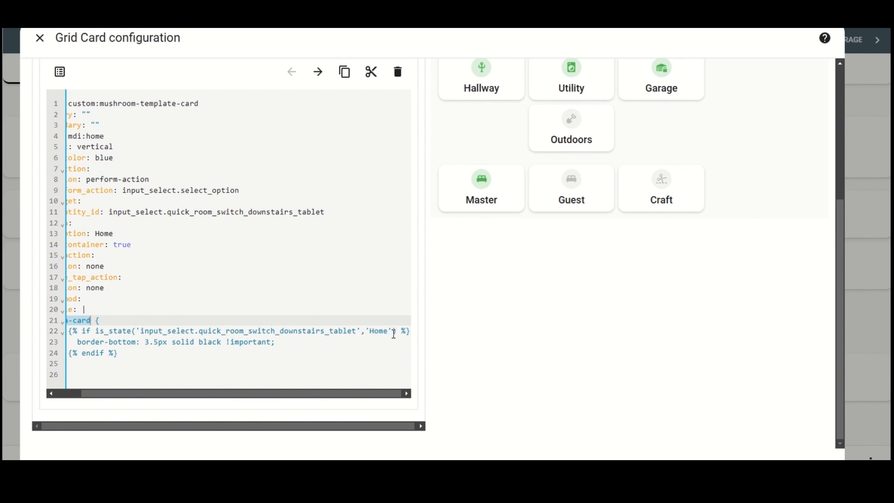
scroll(217, 353, "left", 1)
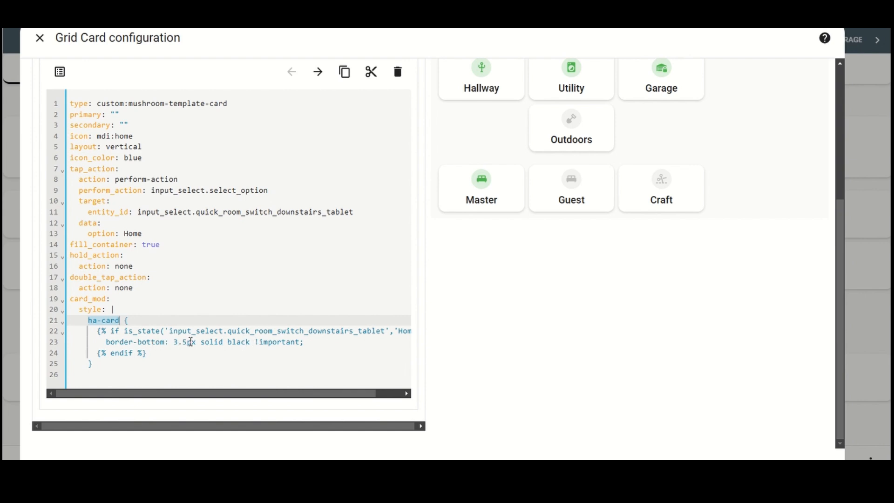
scroll(285, 296, "up", 5)
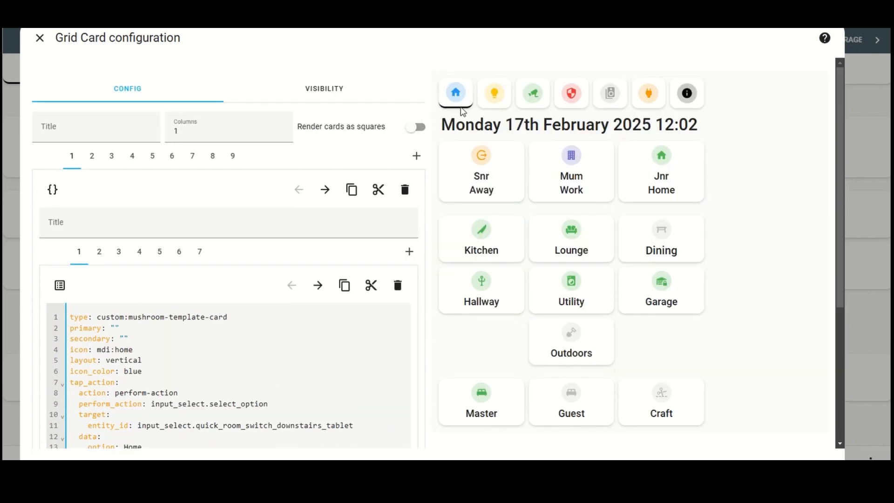
scroll(251, 307, "down", 5)
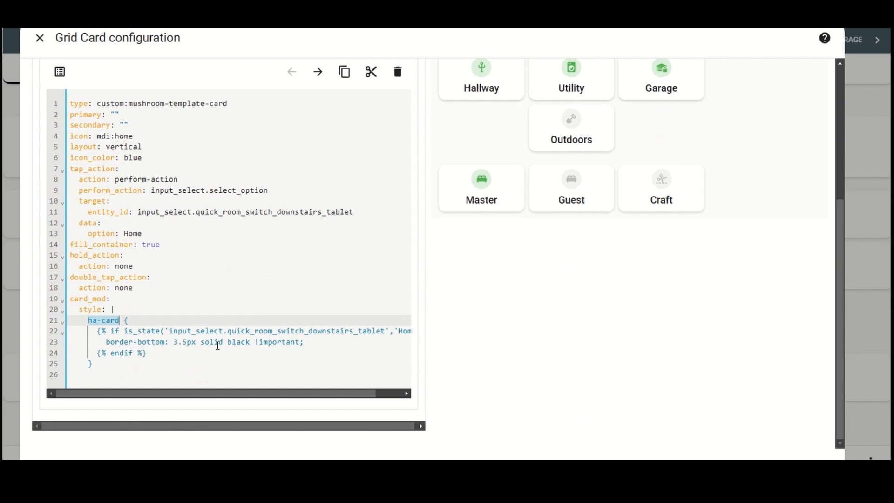
scroll(291, 312, "up", 5)
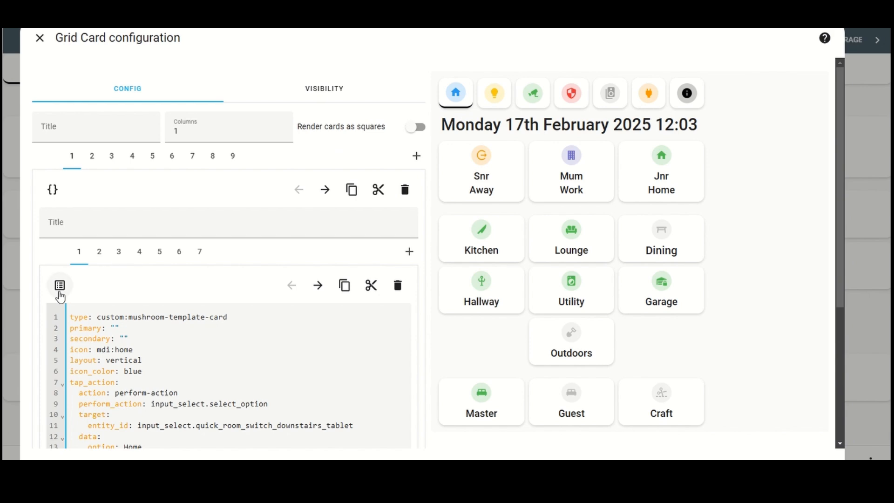
Step: Return the home button's card to the visual editor and look over its entity, icon and colour fields
left_click(59, 285)
scroll(163, 377, "down", 4)
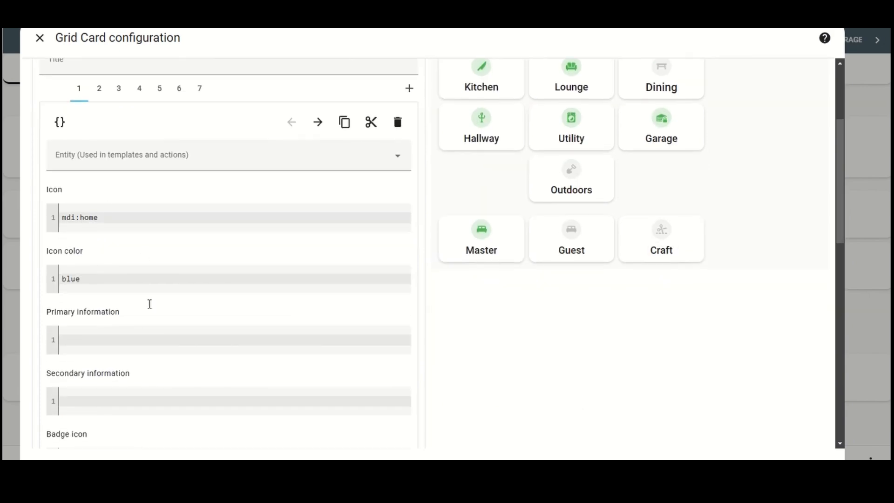
scroll(158, 336, "up", 4)
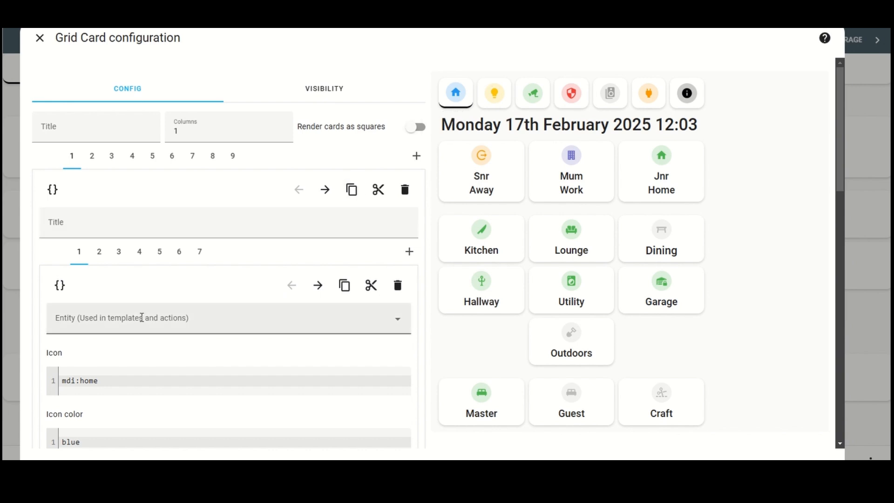
scroll(139, 320, "down", 2)
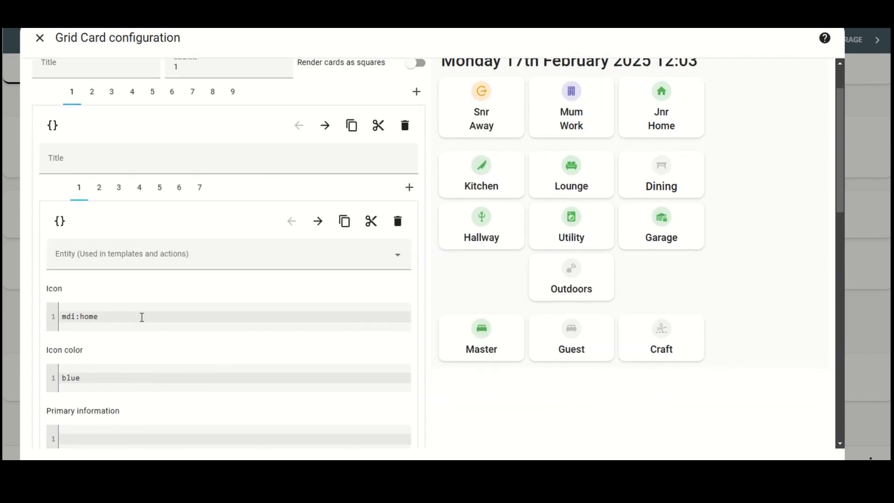
scroll(142, 317, "up", 2)
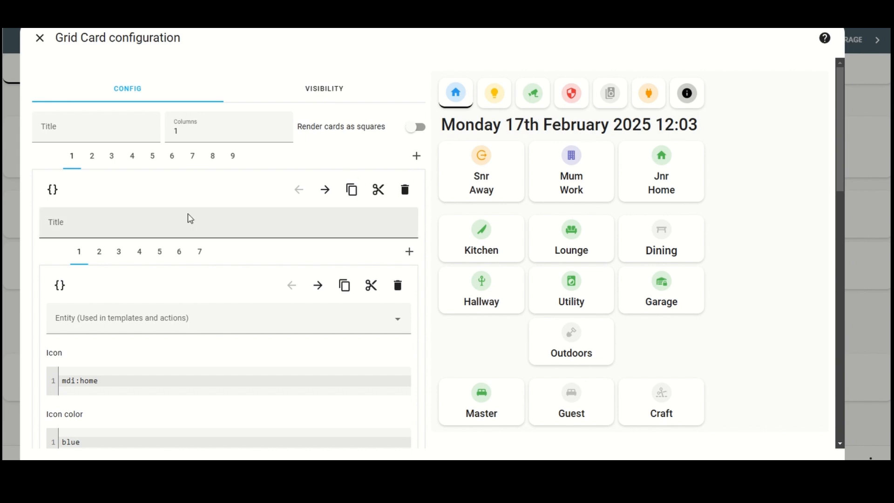
Step: Open the grid's second card, the date and time title, review its settings and show its full code
left_click(93, 157)
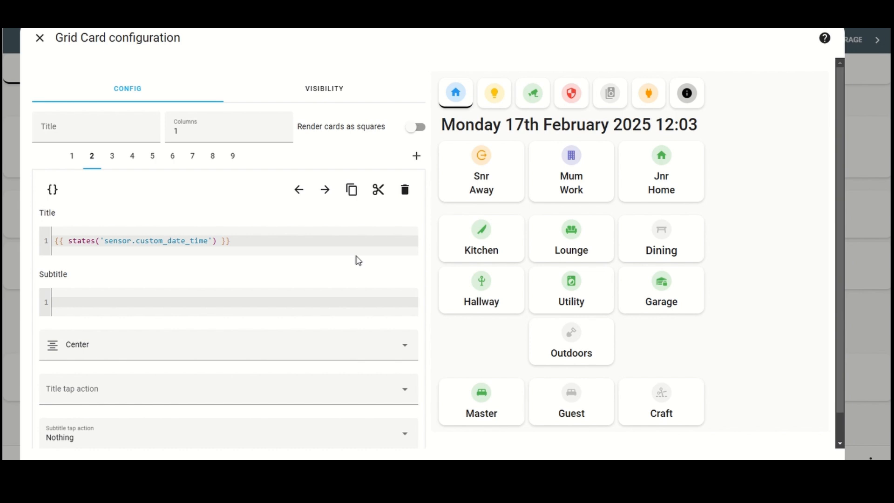
scroll(358, 261, "down", 1)
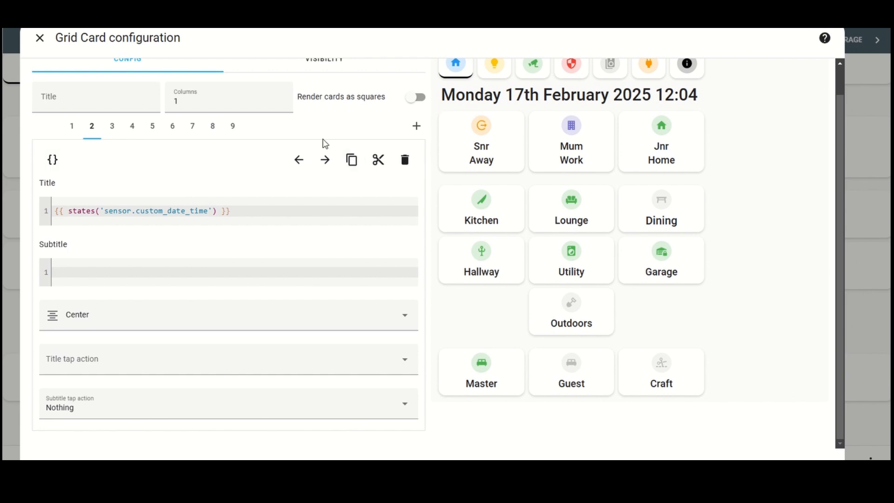
left_click(52, 160)
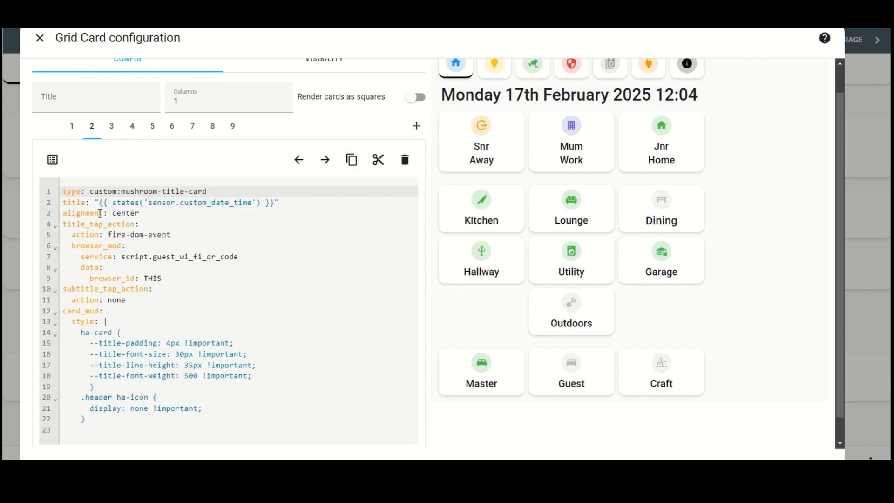
scroll(150, 337, "down", 1)
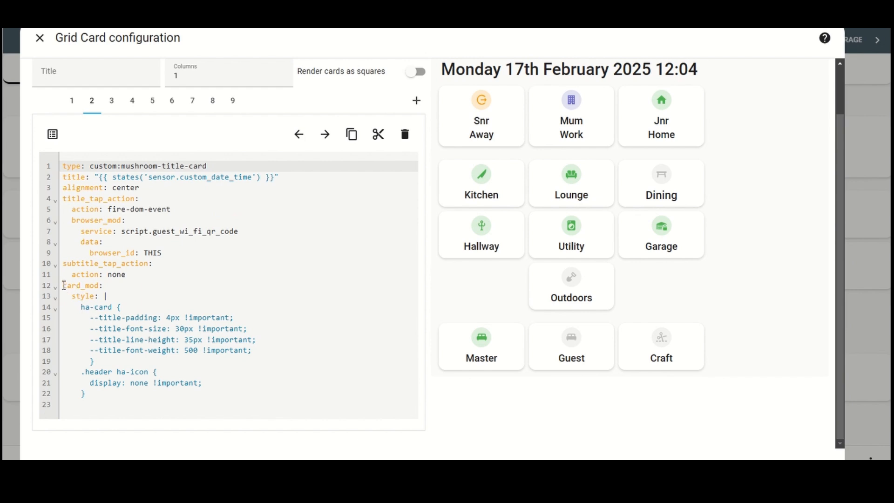
Step: Highlight the title card's card_mod styling, including its font size, line height and font weight values
left_click(64, 286)
left_click_drag(64, 285, 125, 306)
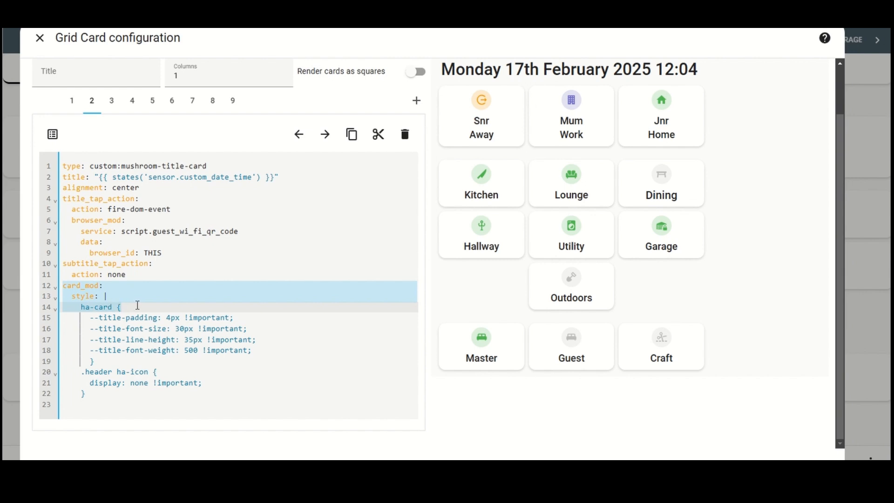
left_click(140, 311)
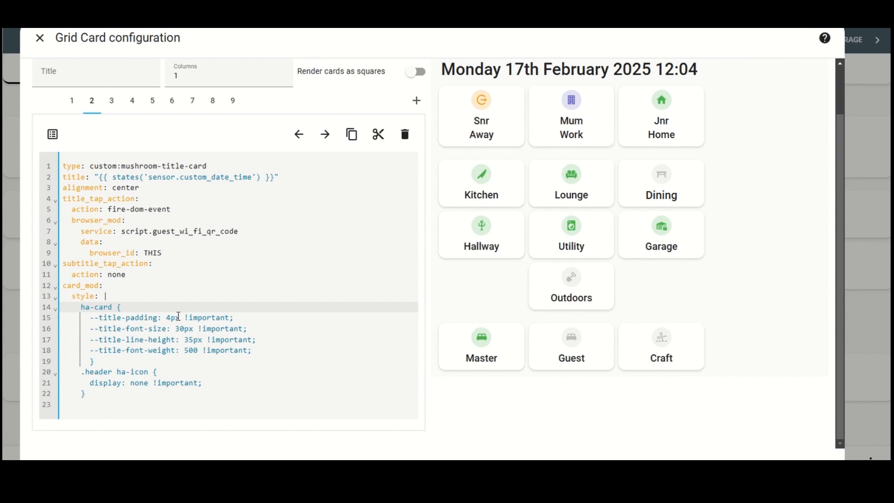
mouse_move(180, 317)
left_mouse_down()
mouse_move(163, 317)
mouse_move(193, 329)
mouse_move(176, 329)
left_mouse_up()
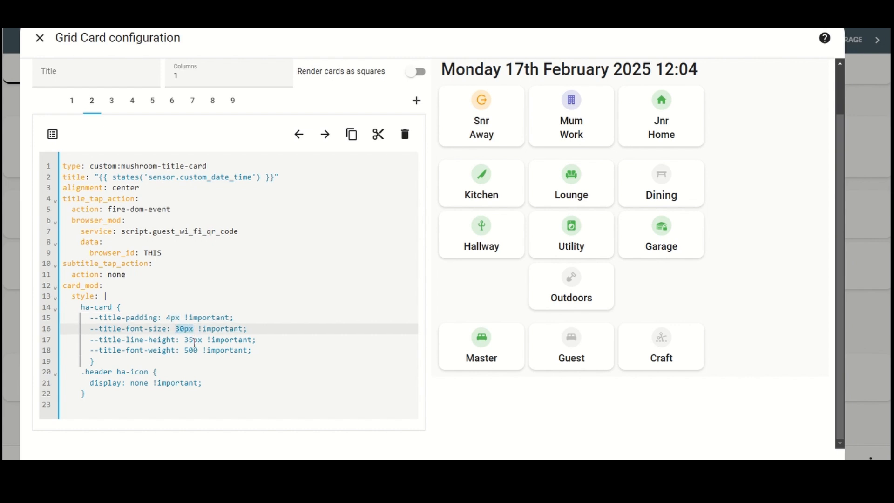
left_click_drag(203, 340, 190, 340)
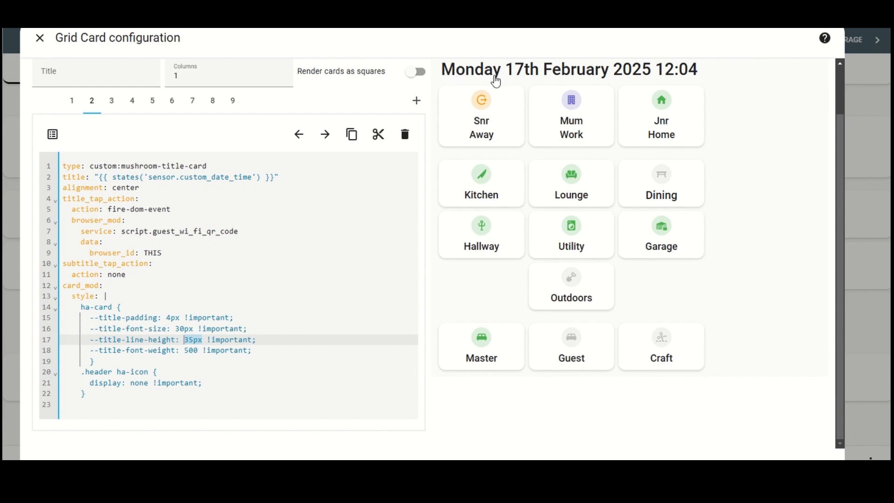
left_click(190, 350)
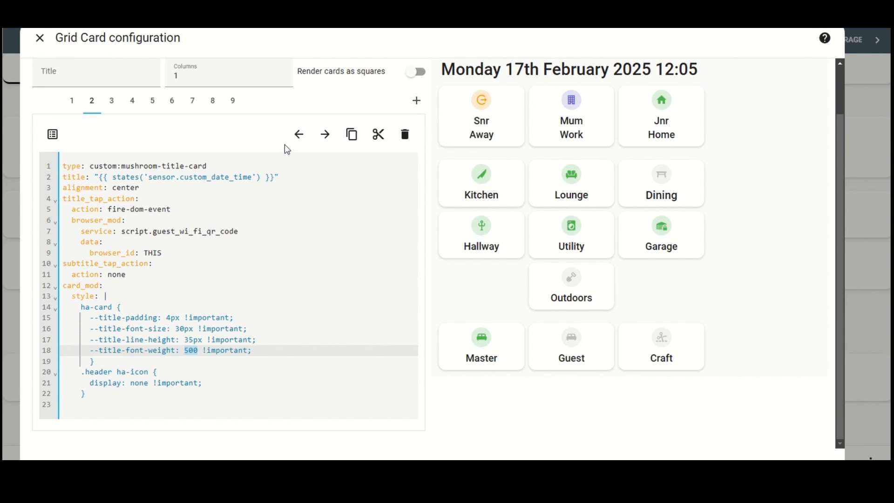
Step: Return the date and time title card to the visual editor and close the grid card configuration
left_click(53, 135)
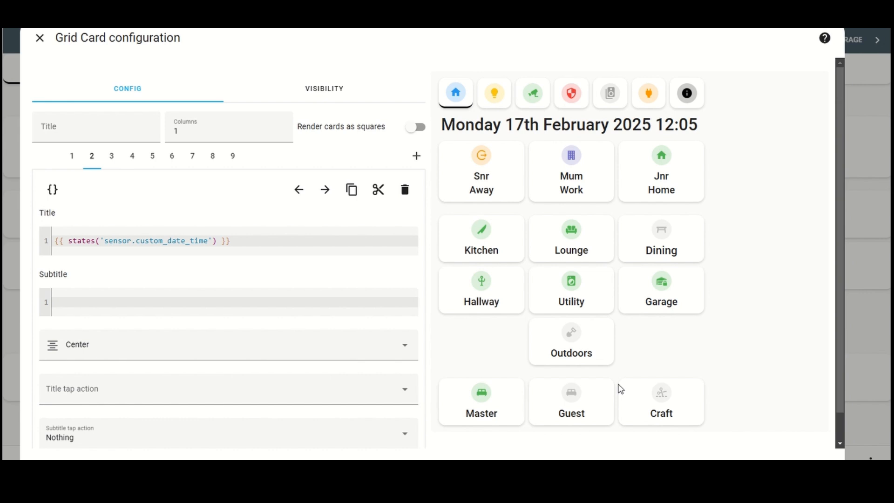
left_click(778, 461)
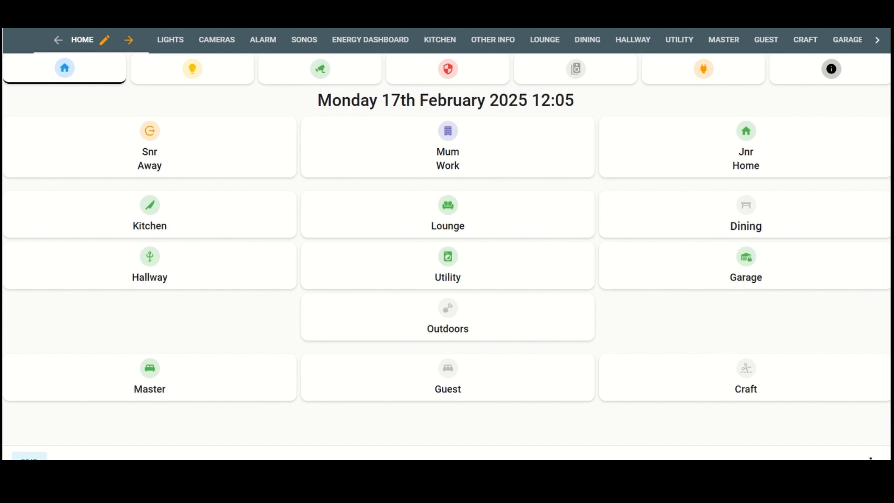
Step: Leave dashboard edit mode, view the Kitchen and Lounge room views, and return to the Home view
left_click(811, 15)
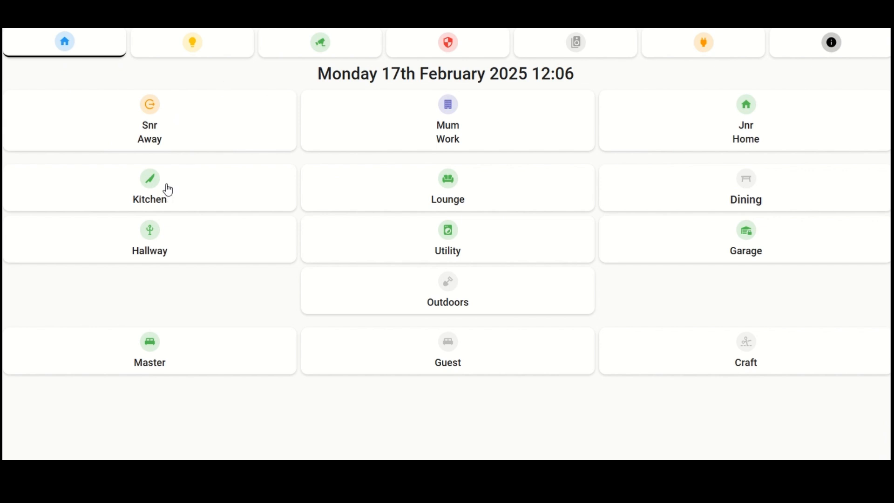
left_click(166, 190)
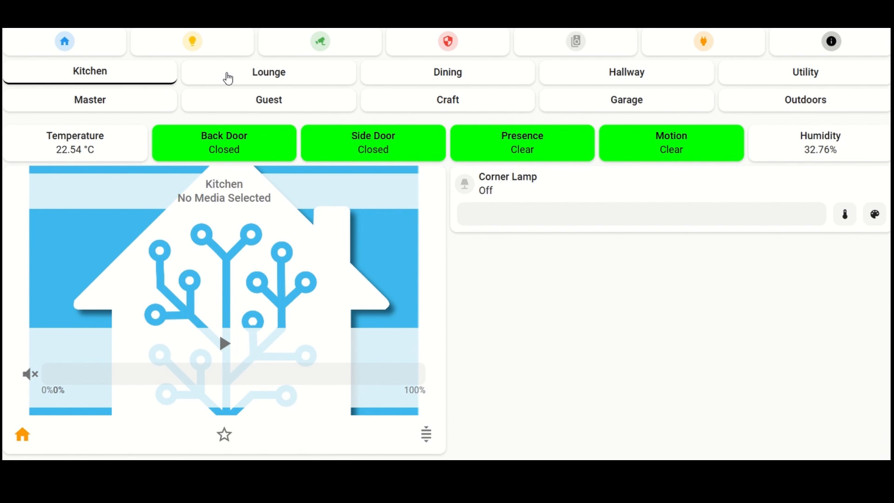
left_click(228, 78)
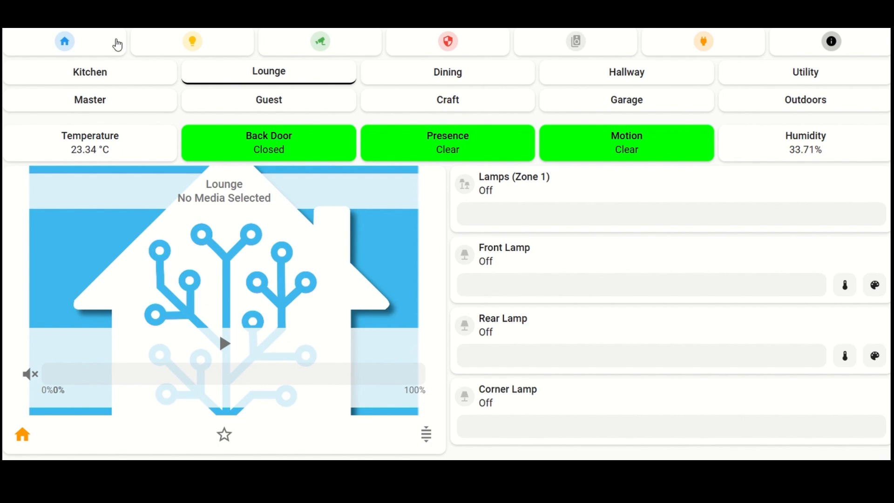
left_click(117, 44)
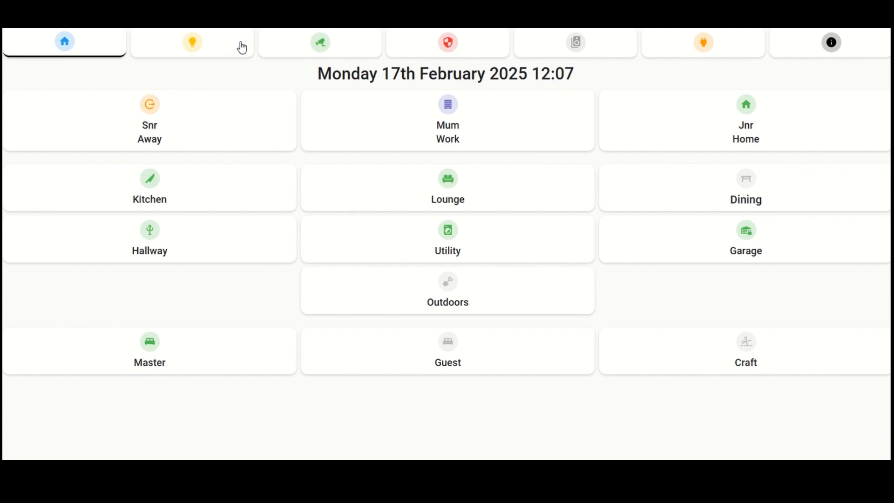
Step: Browse the lights, alarm and Sonos views from the Home view's navigation buttons, then return to Home
left_click(242, 43)
left_click(424, 48)
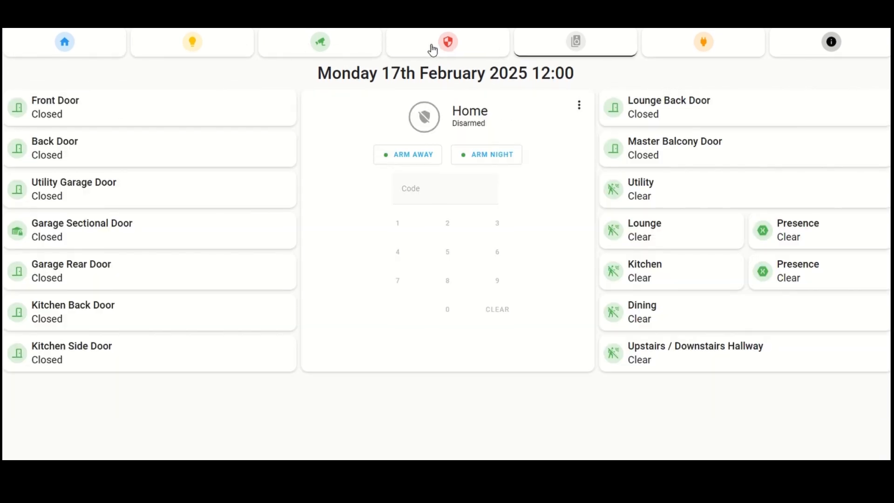
left_click(538, 56)
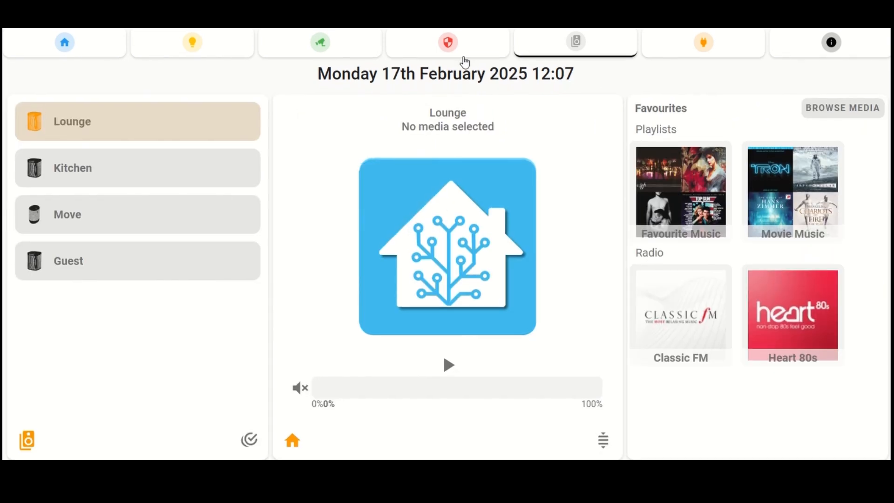
left_click(120, 46)
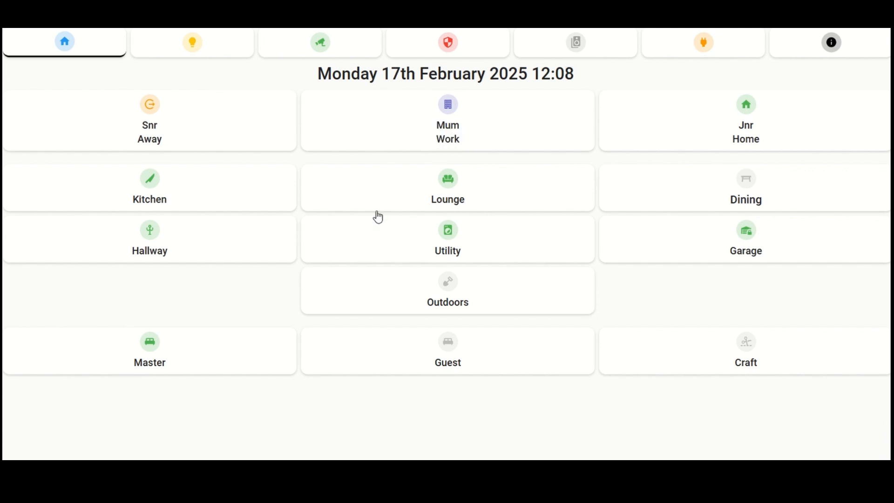
Step: Step through the lights, cameras, alarm, Sonos and energy views in order and go back to Home
left_click(200, 51)
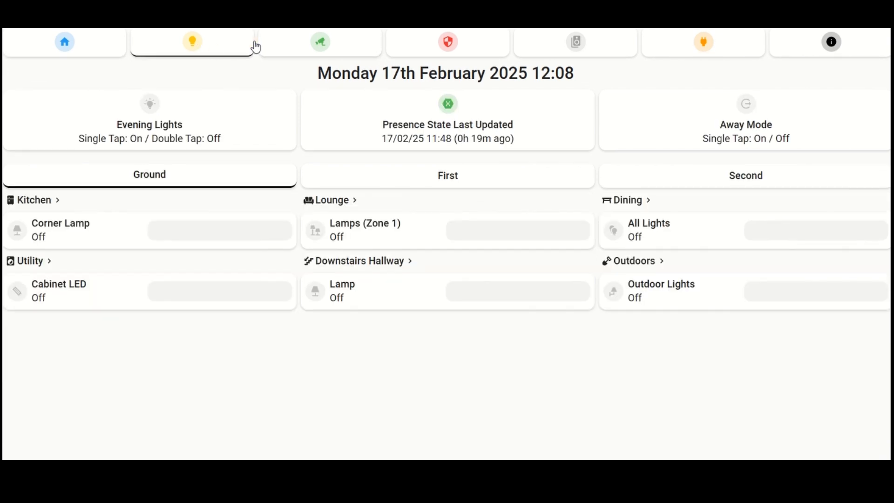
left_click(286, 47)
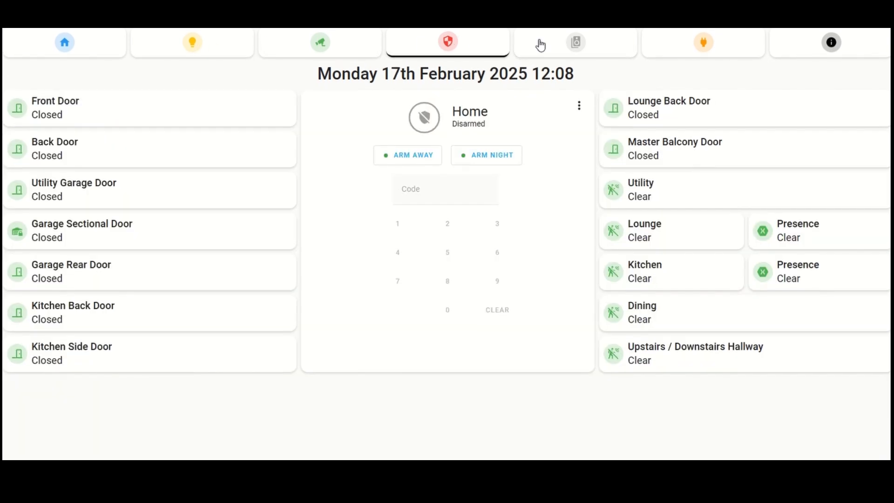
left_click(582, 44)
left_click(656, 47)
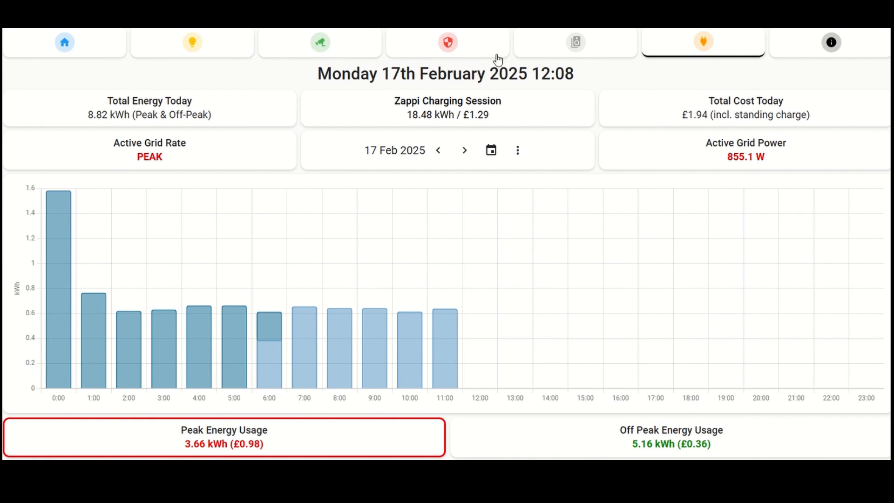
left_click(67, 45)
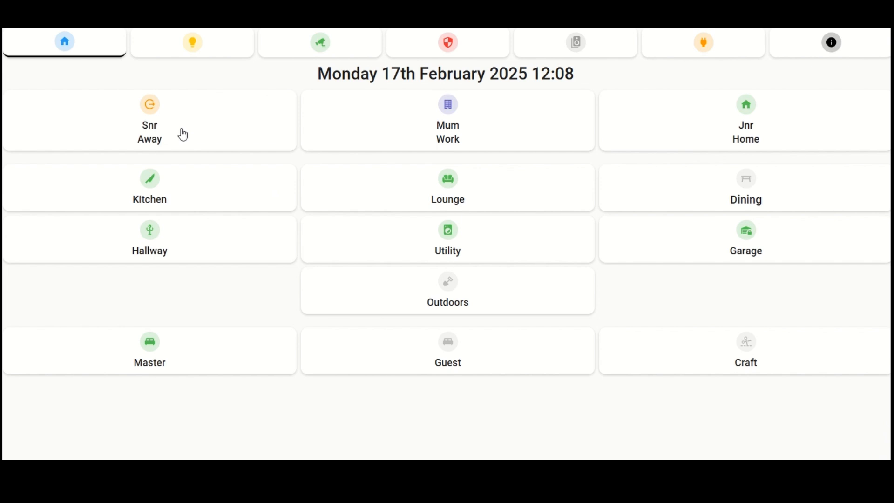
Step: Look over the lights, cameras and alarm views and return to the Home view
left_click(176, 52)
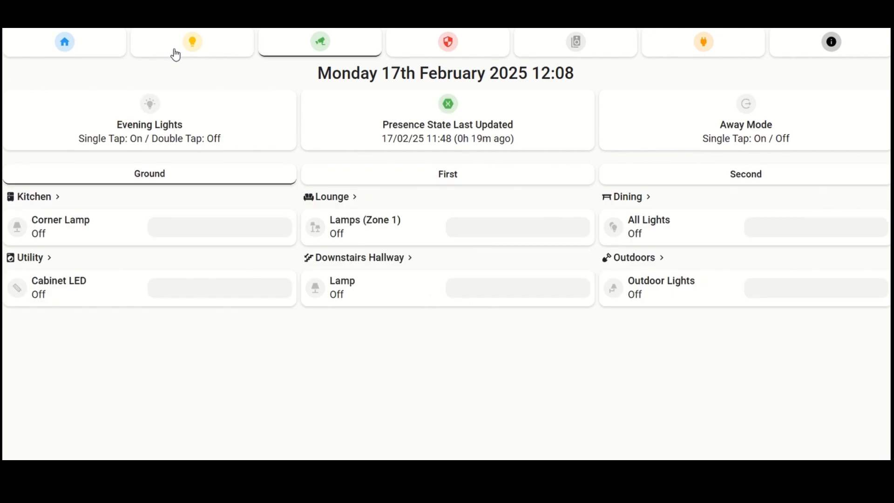
left_click(316, 53)
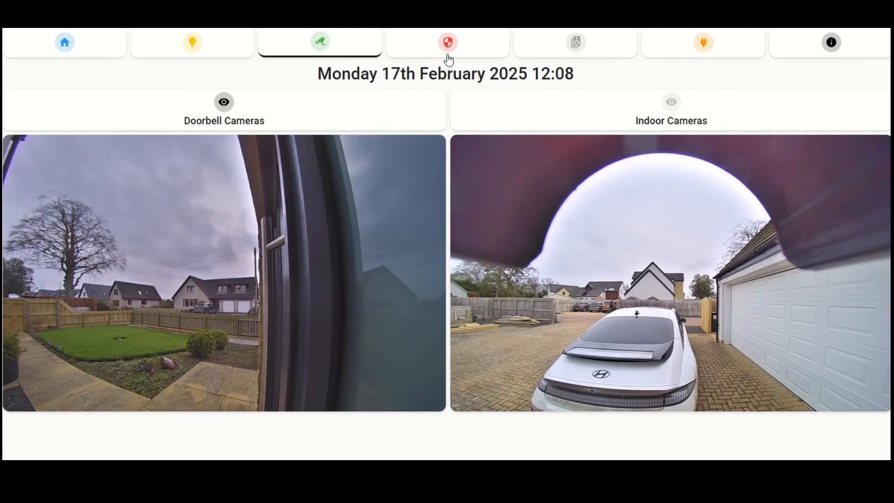
left_click(448, 59)
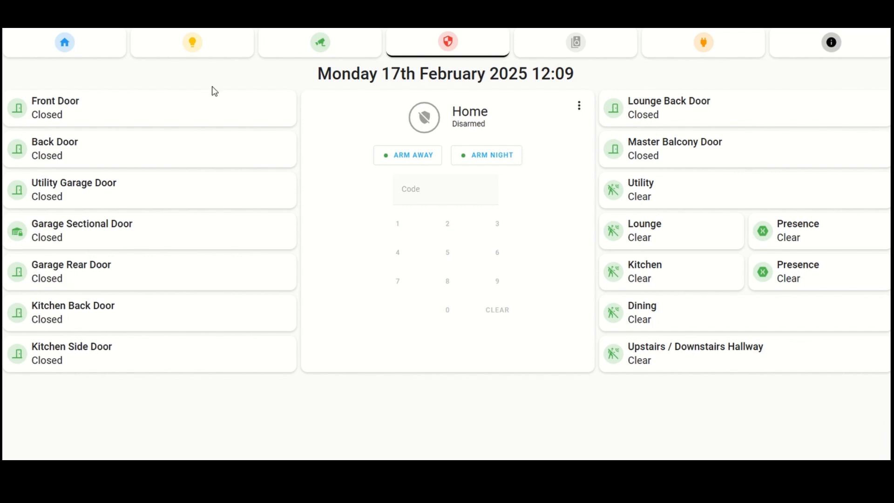
left_click(84, 45)
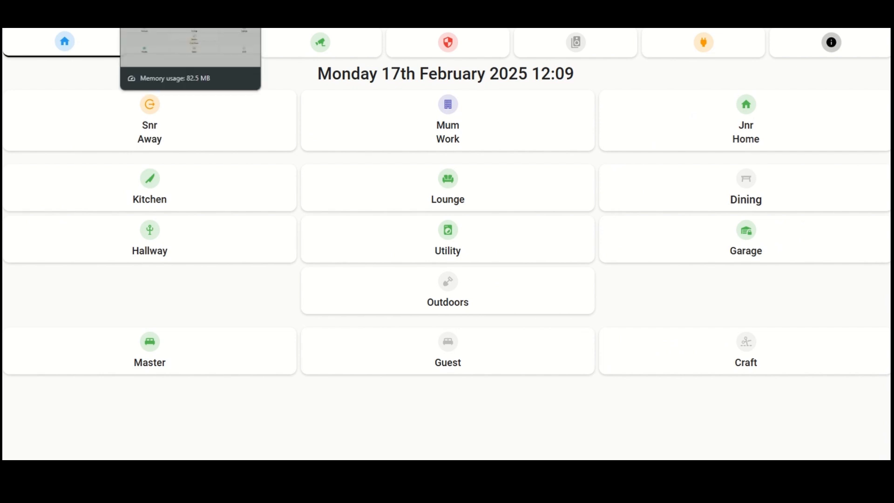
Step: Switch to the dashboard version with coloured active buttons in the other browser tab and tour its lights, music, cameras, alarm, energy and information views, ending on Home
left_click(161, 7)
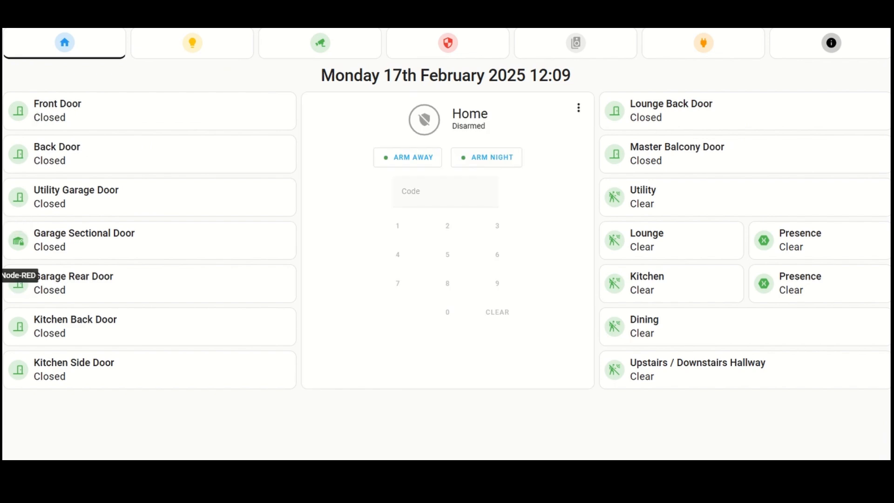
left_click(1, 335)
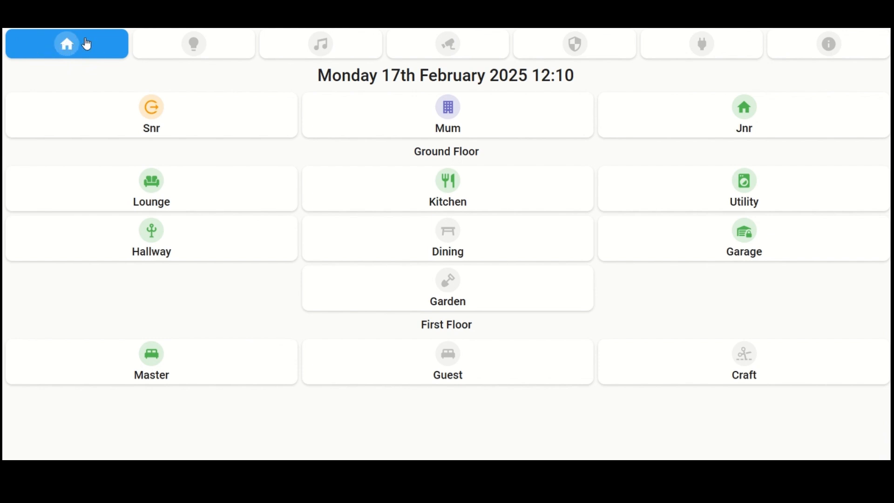
left_click(170, 48)
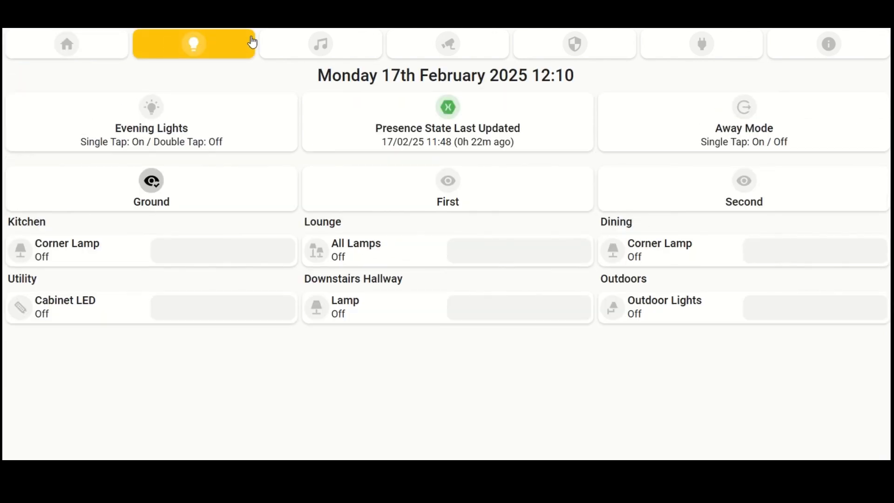
left_click(283, 45)
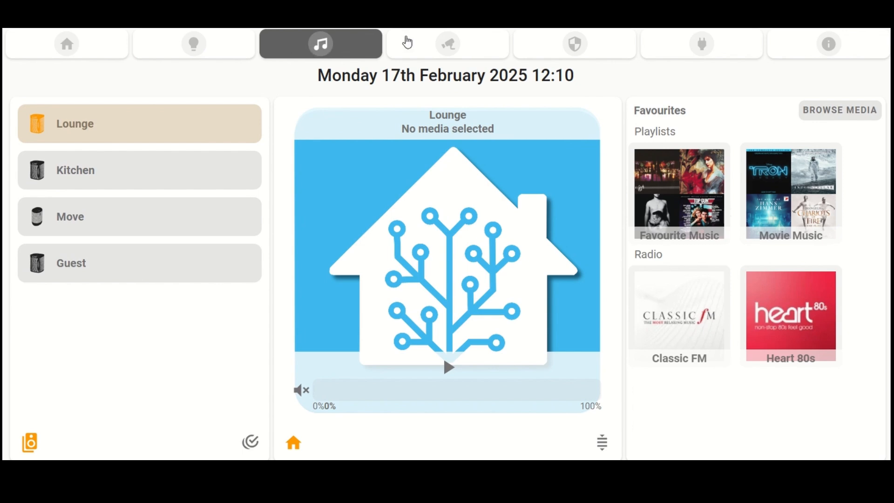
left_click(407, 42)
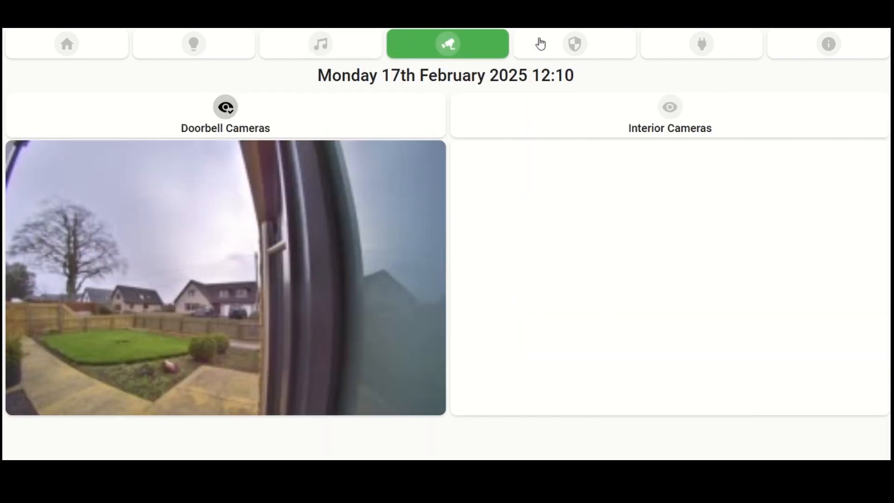
left_click(546, 48)
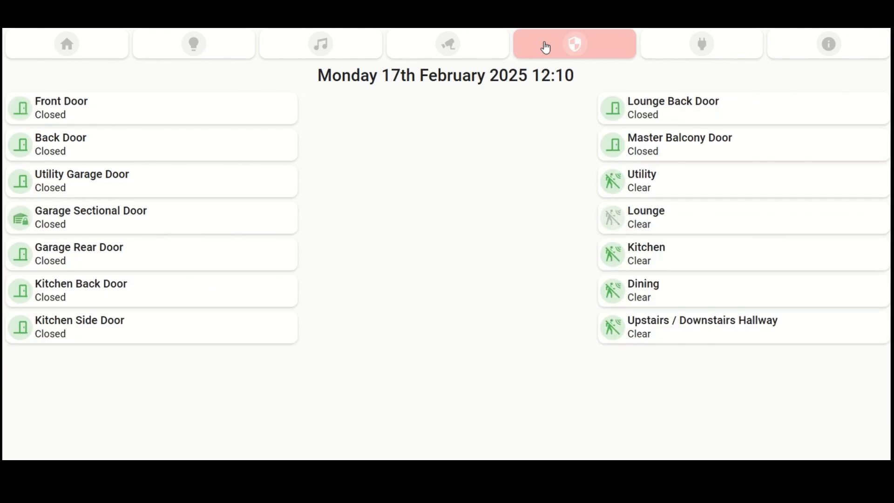
left_click(681, 49)
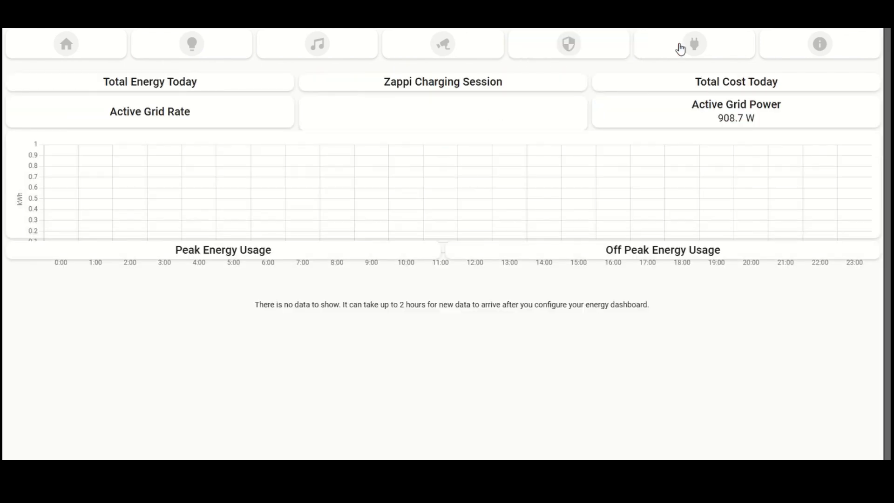
left_click(818, 59)
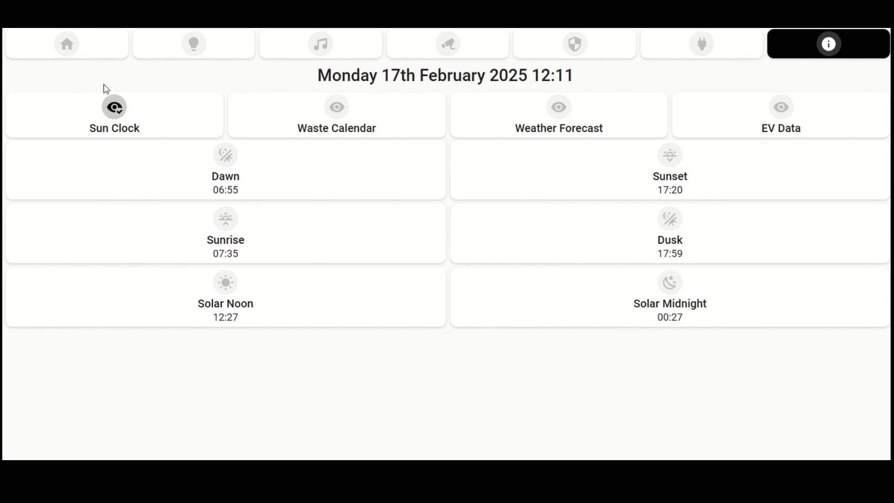
left_click(67, 50)
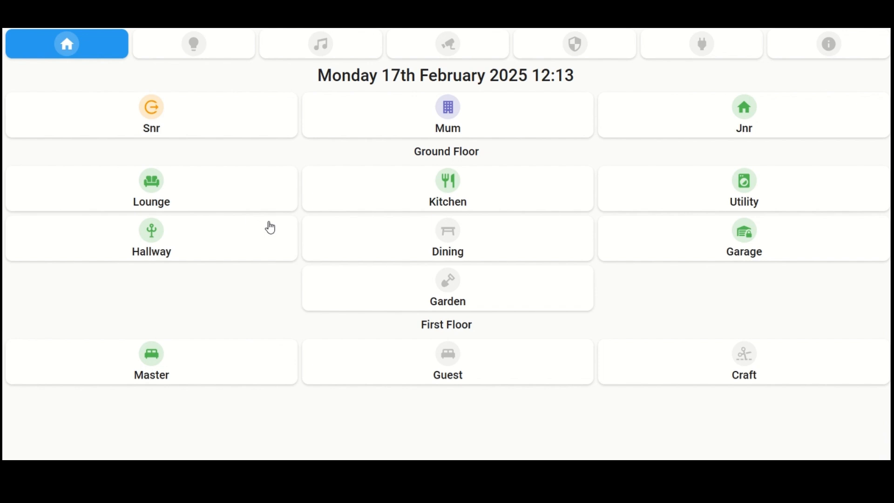
Step: View this dashboard's Lounge, Kitchen and Utility room views and return to Lounge
left_click(186, 198)
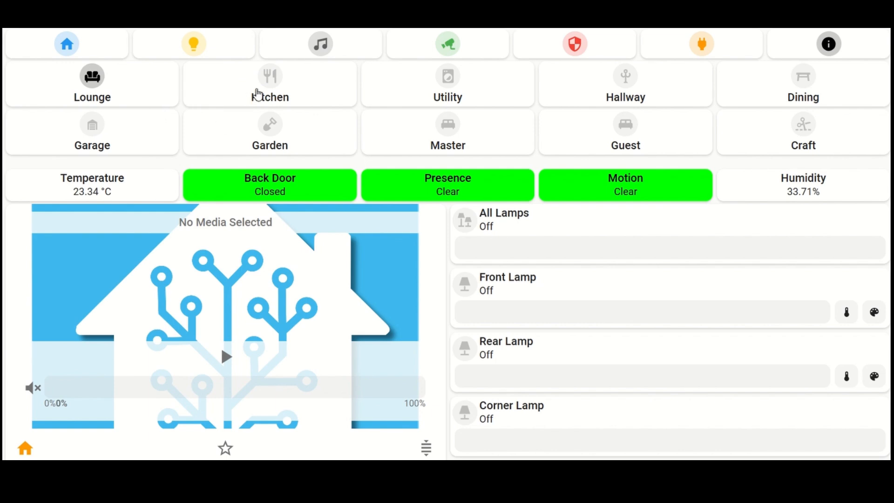
left_click(259, 94)
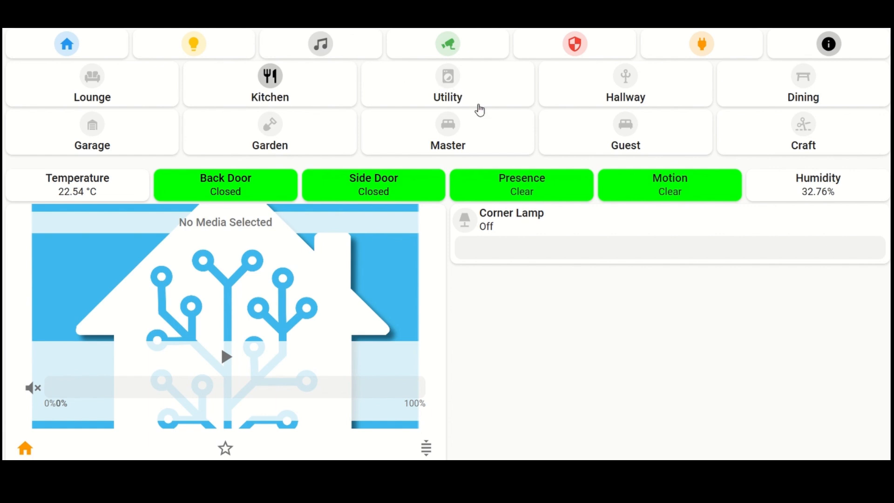
left_click(472, 91)
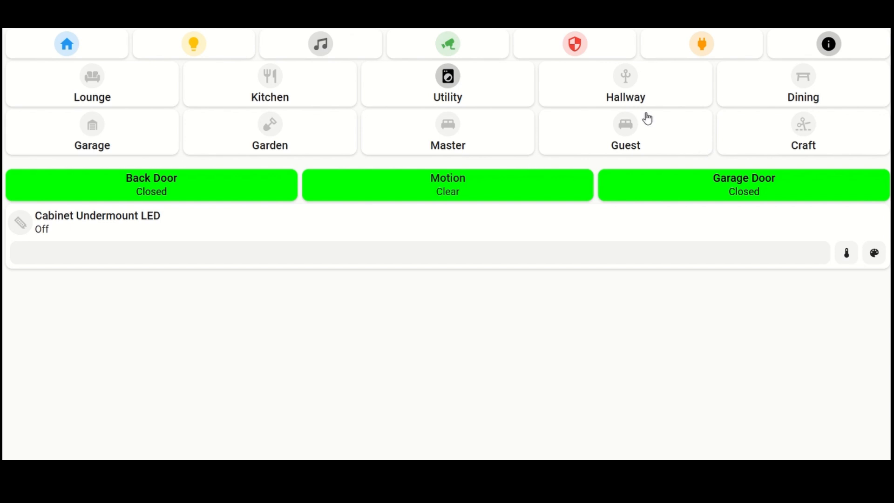
left_click(103, 87)
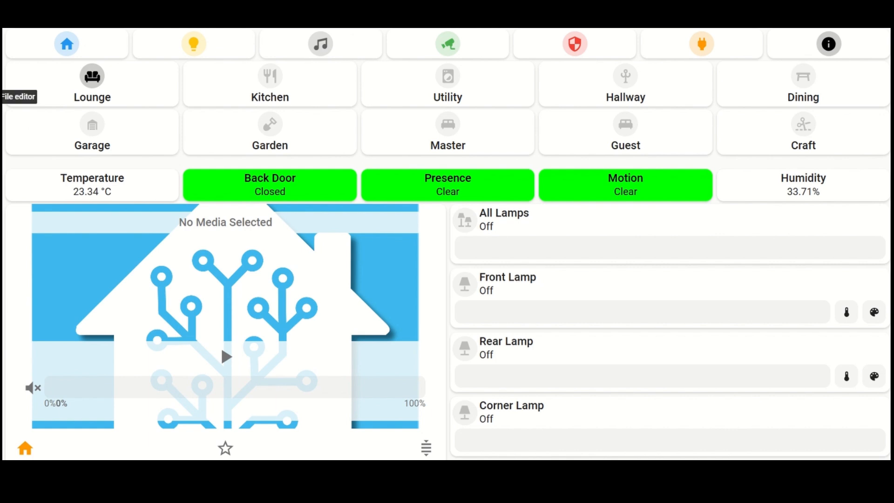
Step: Open the File editor with Theme-SamsungTablet.yaml and highlight the heading of its Card section
left_click(1, 96)
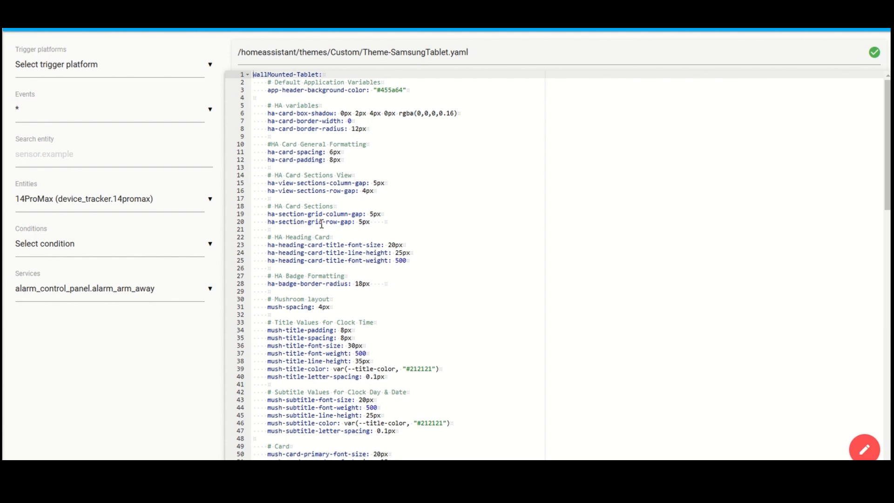
scroll(344, 237, "down", 2)
scroll(344, 238, "down", 6)
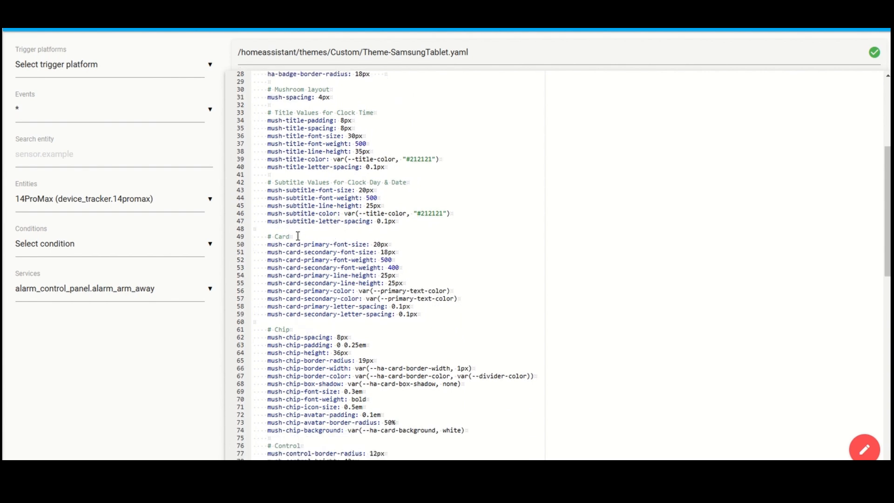
left_click_drag(295, 236, 269, 233)
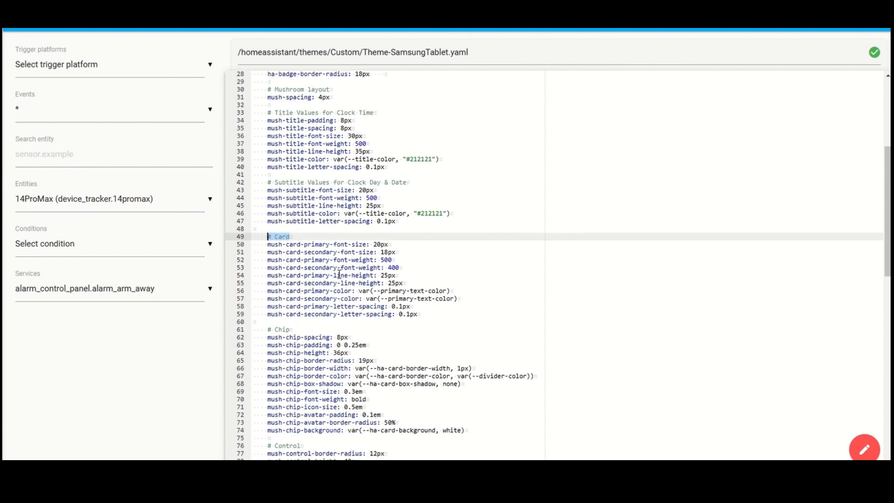
Step: Point out the primary and secondary font size and font weight values in the theme's Card section
left_click(382, 244)
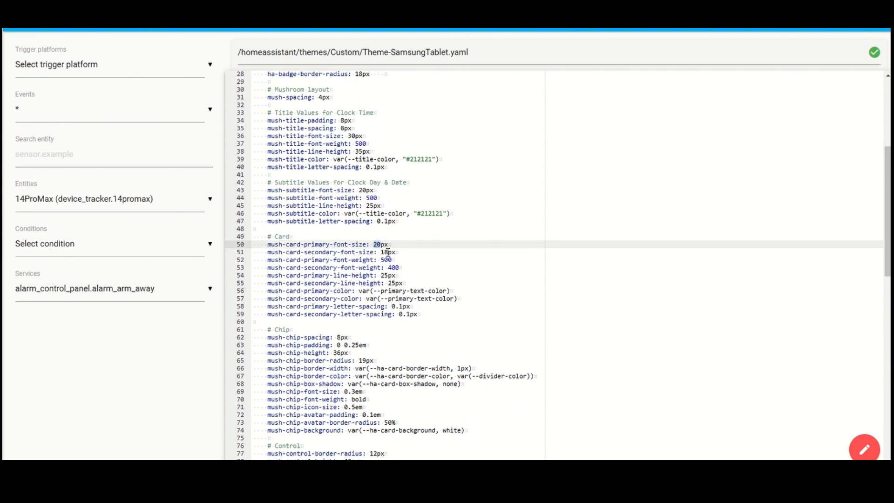
left_click(388, 251)
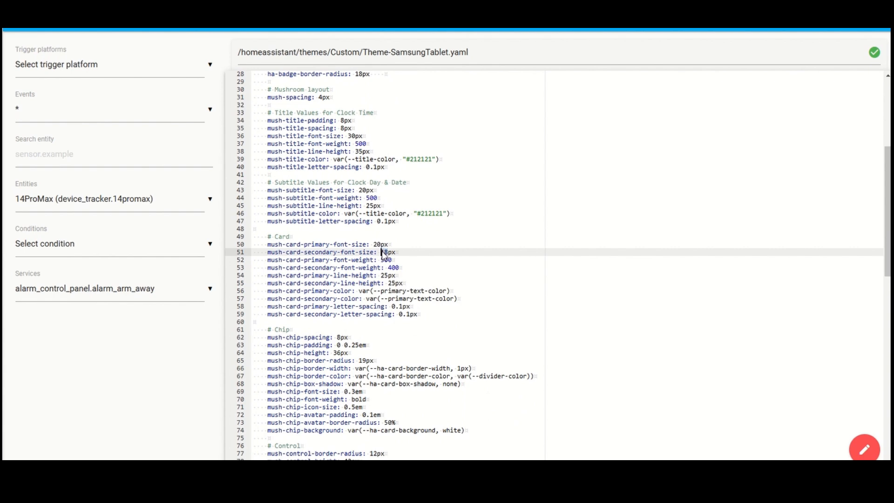
left_click(389, 260)
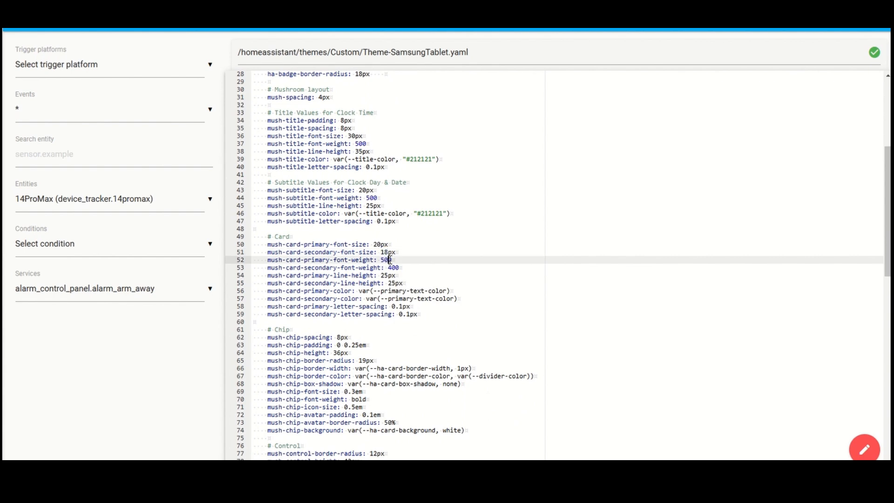
left_click(397, 268)
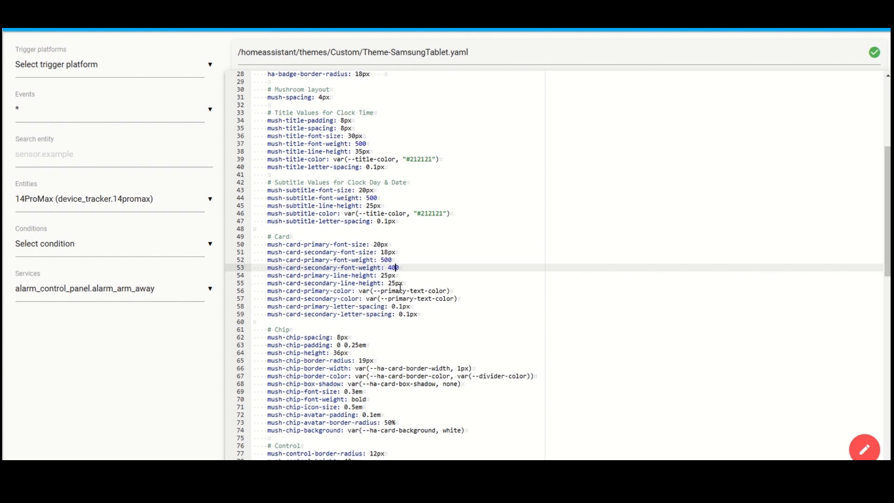
Step: Highlight the card primary color value, set mush-card-primary-font-size to 30px, and save the theme file
double_click(364, 291)
left_click_drag(390, 292, 456, 291)
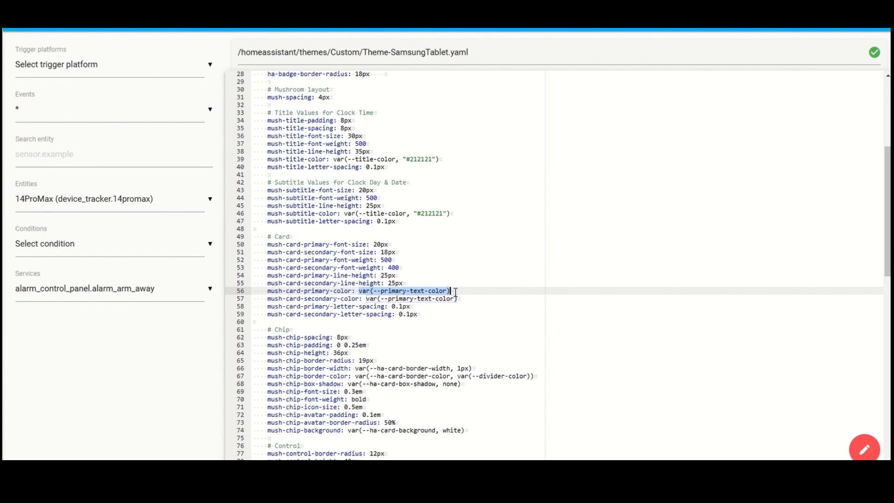
left_click(377, 243)
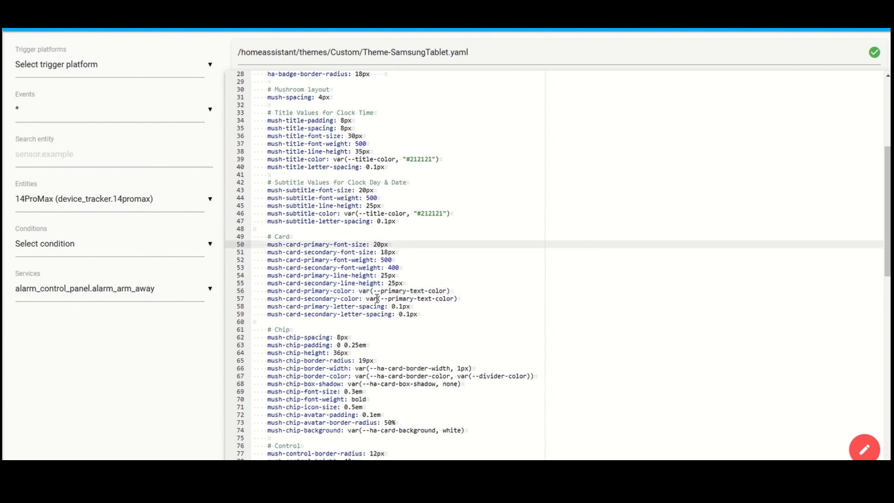
key("BackSpace")
type("3")
left_click(792, 28)
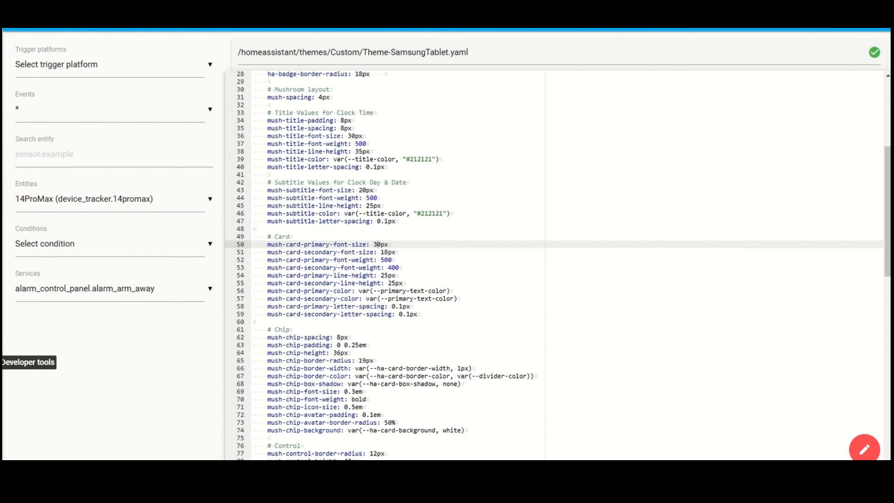
Step: Run the Home Assistant Frontend: Reload themes action from the developer tools
left_click(5, 362)
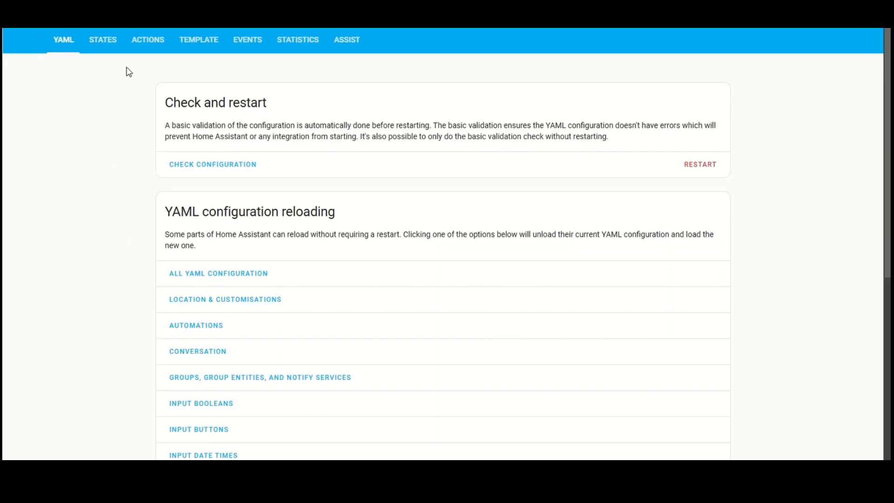
left_click(154, 47)
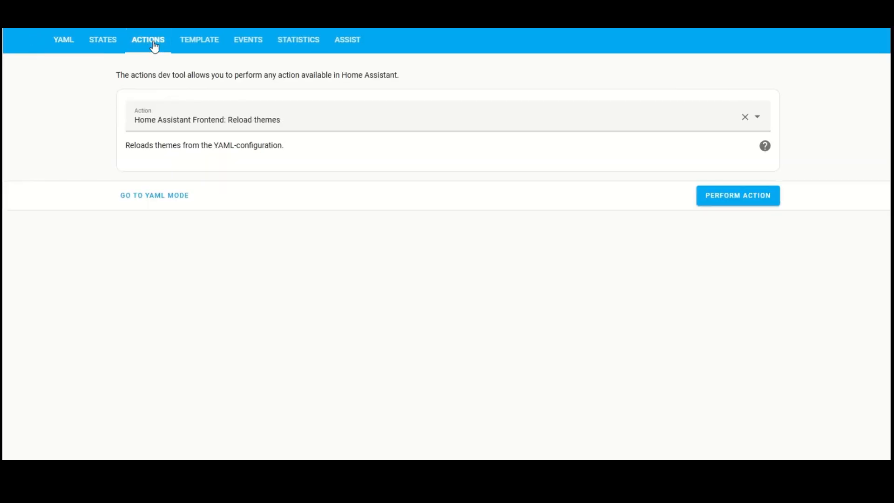
left_click(740, 203)
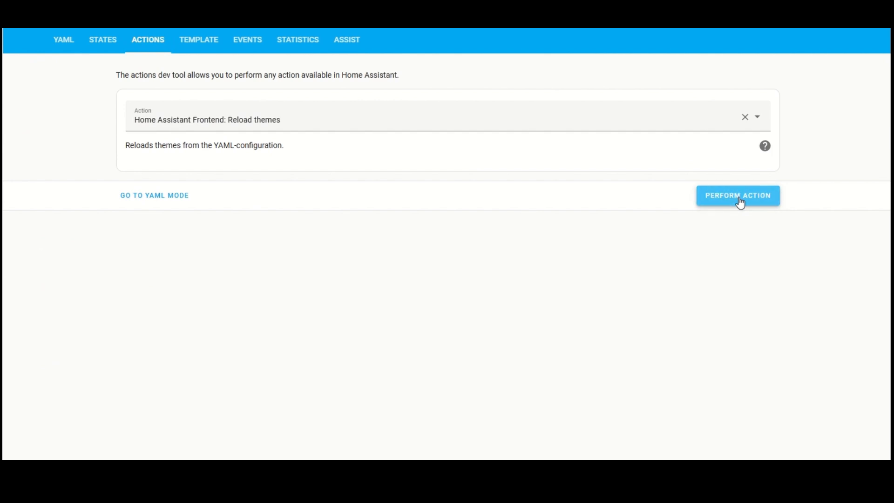
left_click(740, 204)
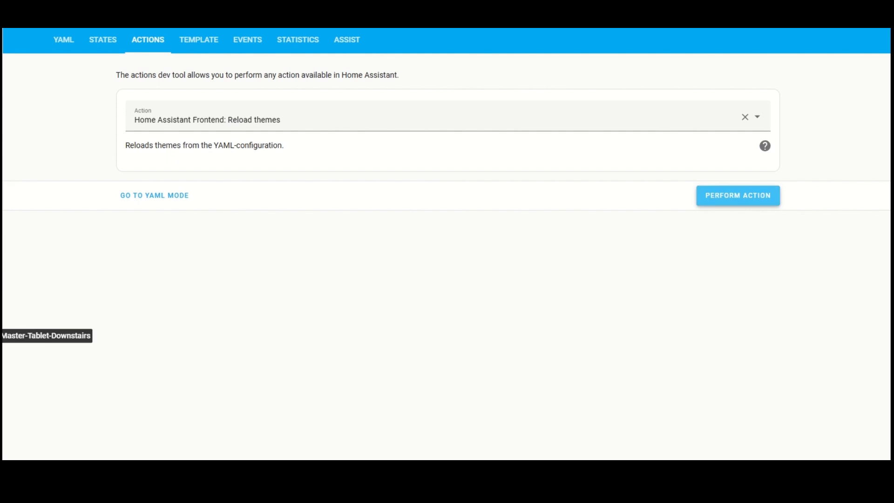
Step: Open the Master-Tablet-Downstairs dashboard and examine the text size in its lights, music, cameras, security and Home views
left_click(2, 336)
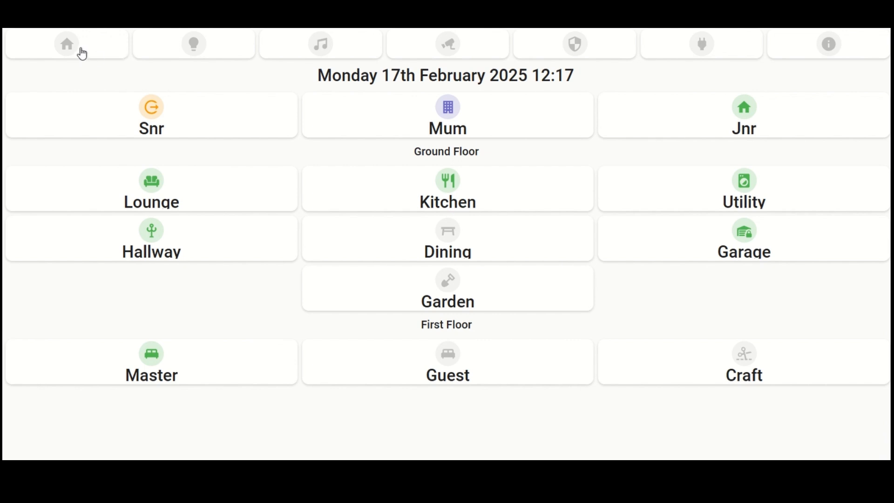
left_click(156, 43)
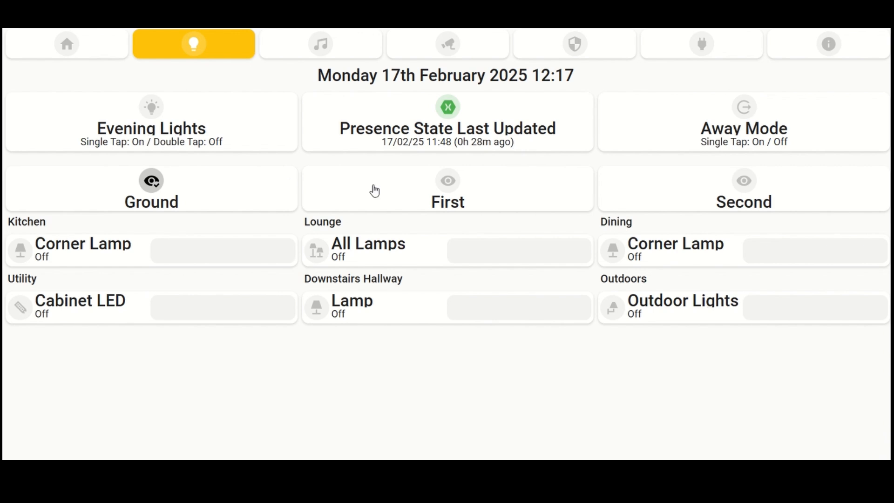
left_click(326, 49)
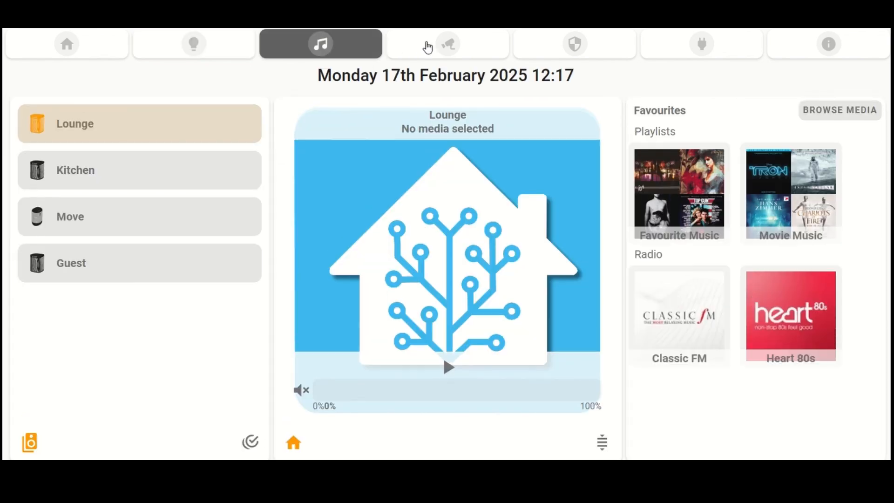
left_click(426, 47)
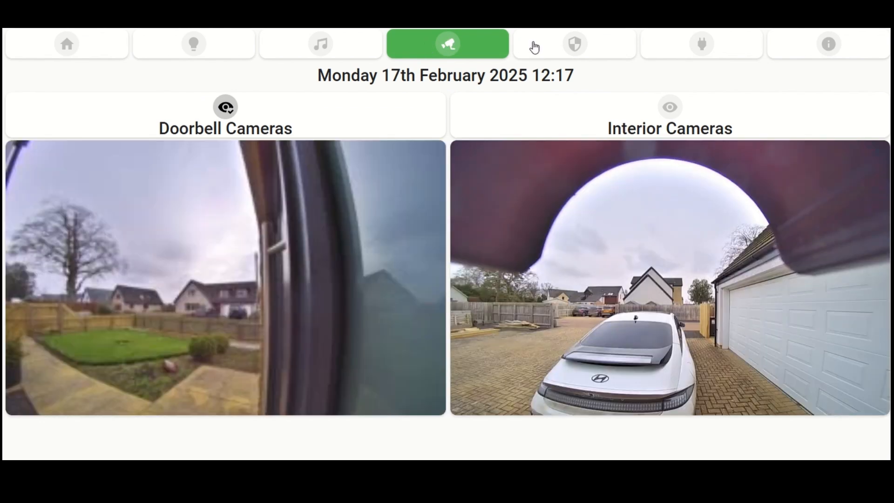
left_click(534, 47)
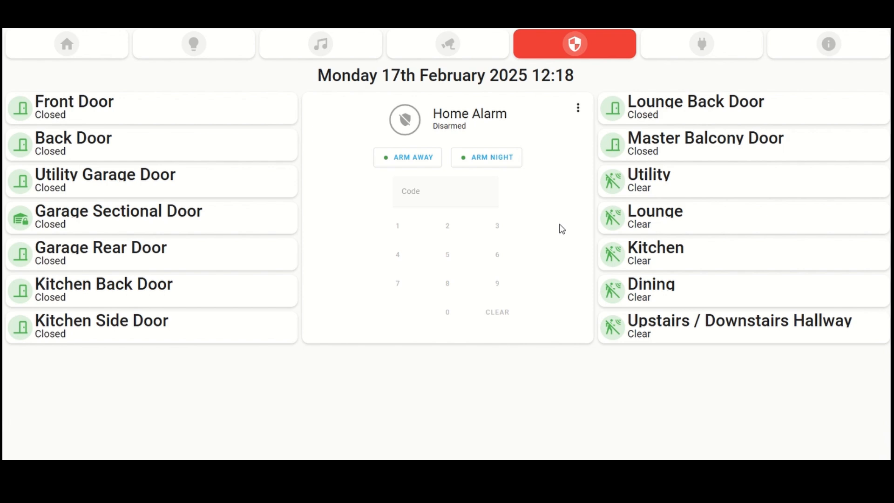
left_click(84, 55)
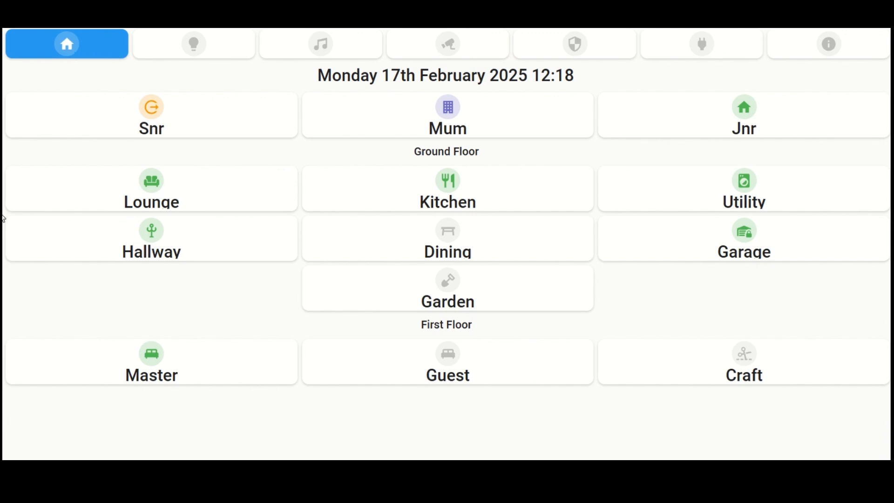
Step: Reopen Theme-SamsungTablet.yaml in the File editor, set mush-card-primary-font-size to 20px, and save the file
left_click(1, 96)
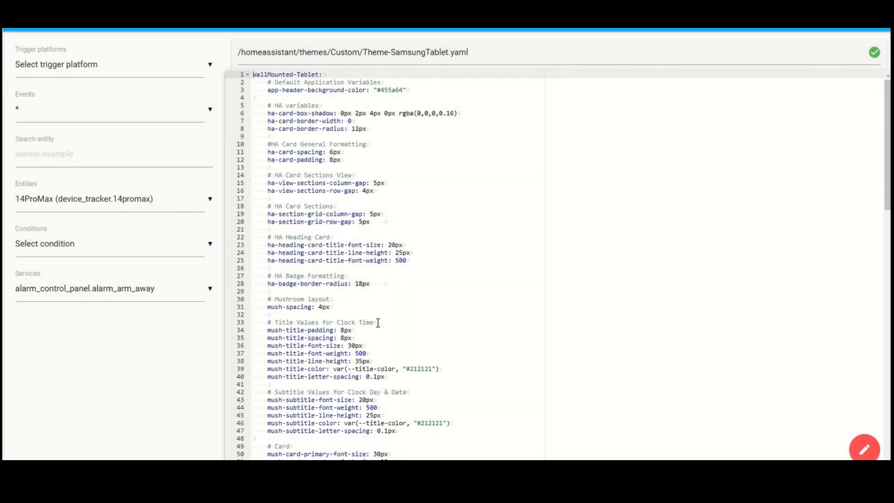
scroll(380, 326, "down", 5)
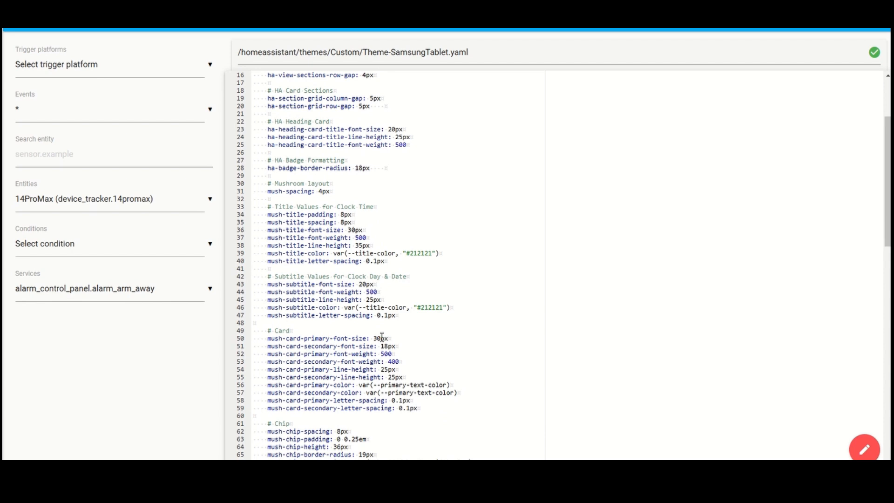
left_click(381, 338)
key("BackSpace")
key("BackSpace")
type("20")
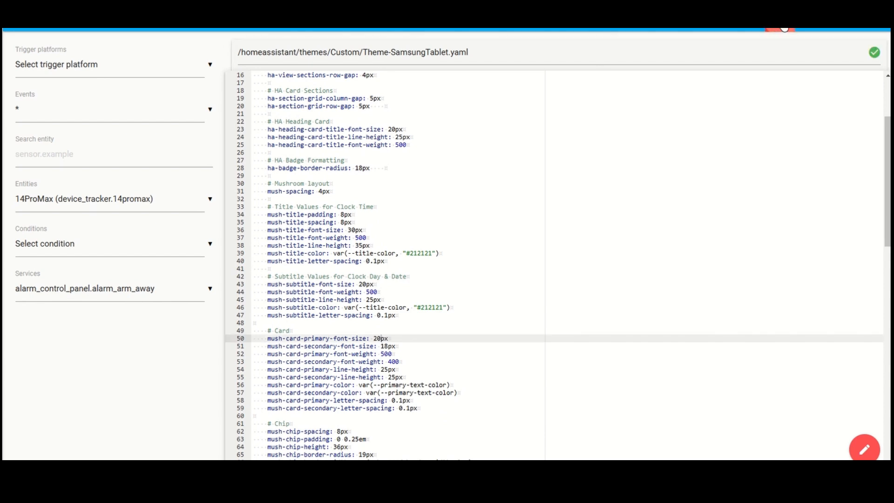
left_click(782, 30)
Step: Reload the frontend themes and check the Security and Home views of the Master-Tablet-Downstairs dashboard
left_click(18, 355)
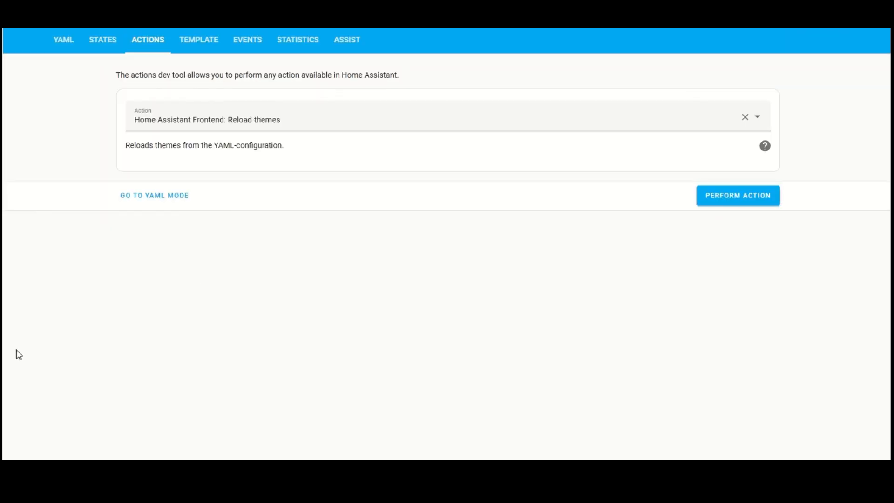
left_click(740, 198)
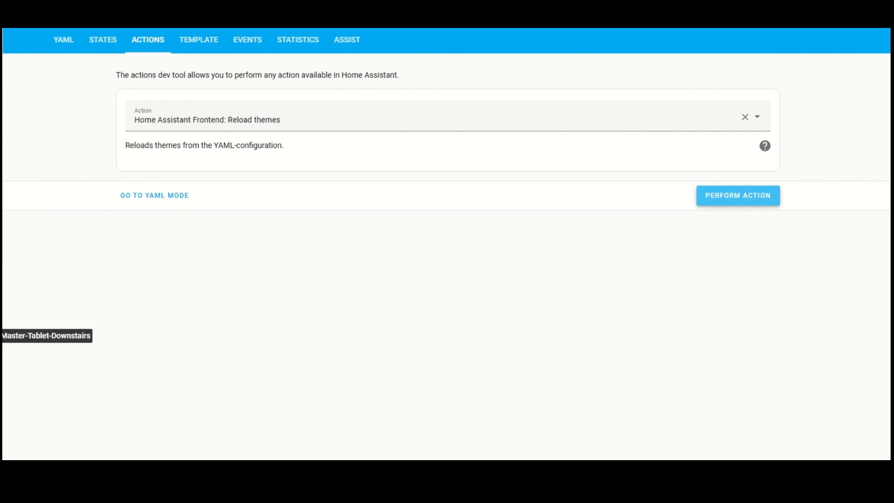
left_click(2, 336)
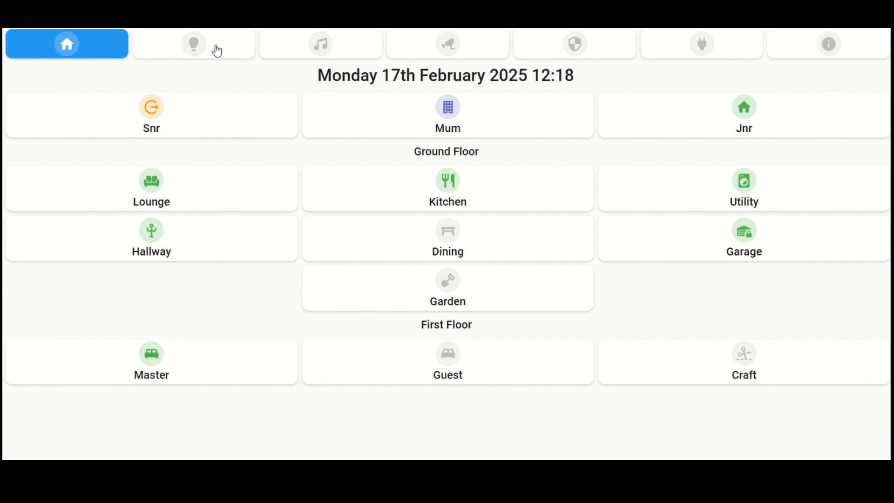
left_click(557, 52)
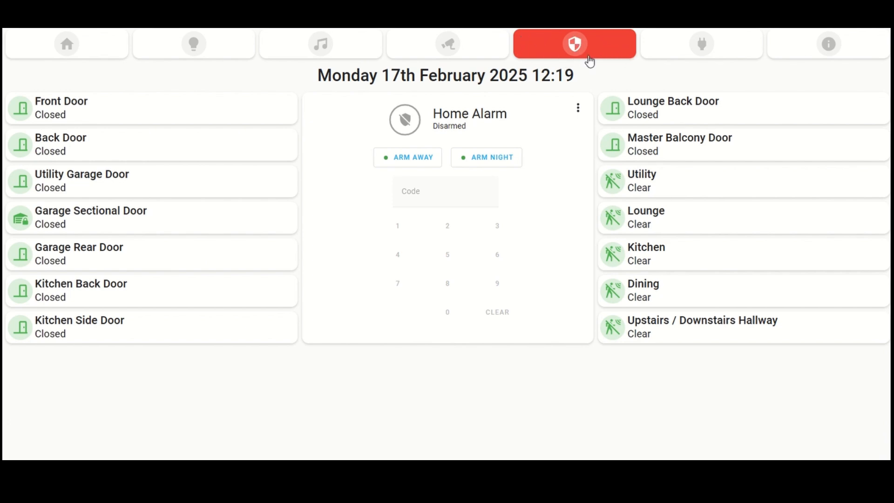
left_click(100, 56)
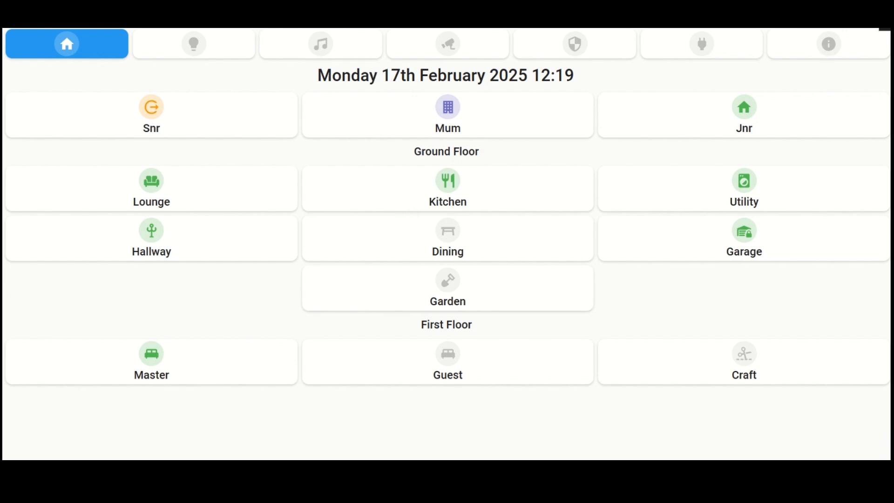
Step: Put the dashboard in edit mode and inspect the date title card's code, highlighting its card_mod header icon rule, without saving
left_click(882, 17)
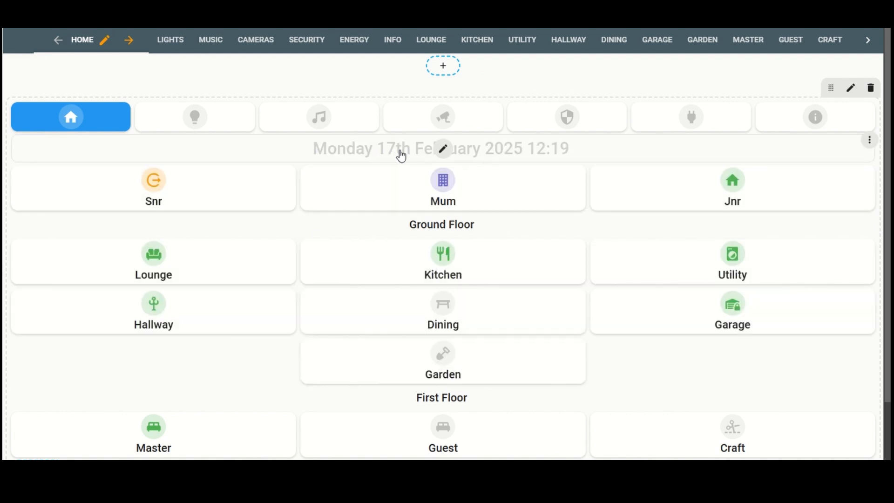
left_click(444, 149)
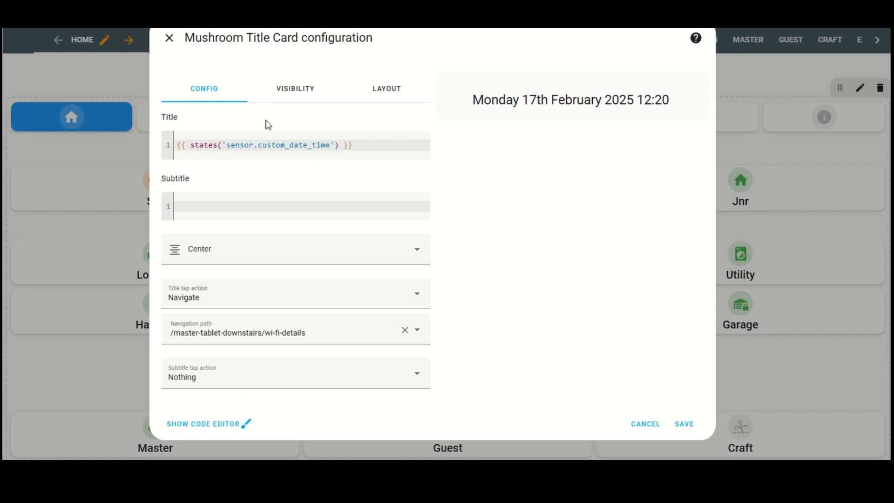
left_click(221, 424)
left_click_drag(218, 240, 177, 225)
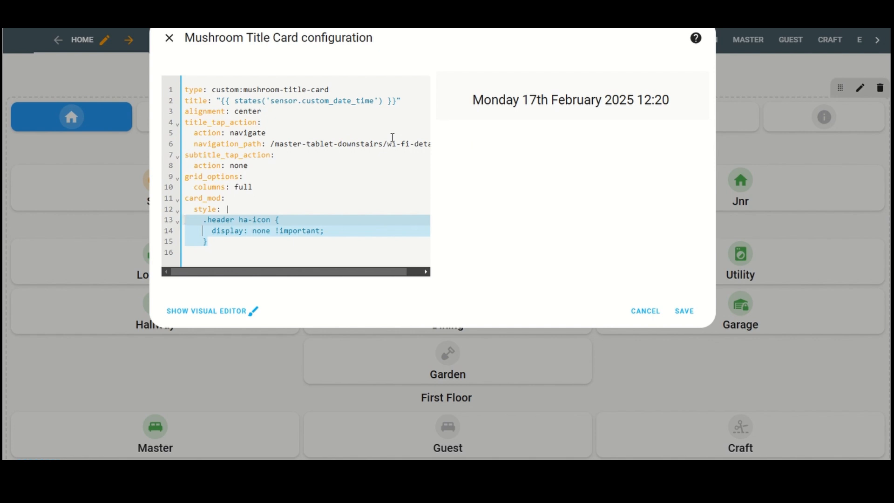
left_click(645, 311)
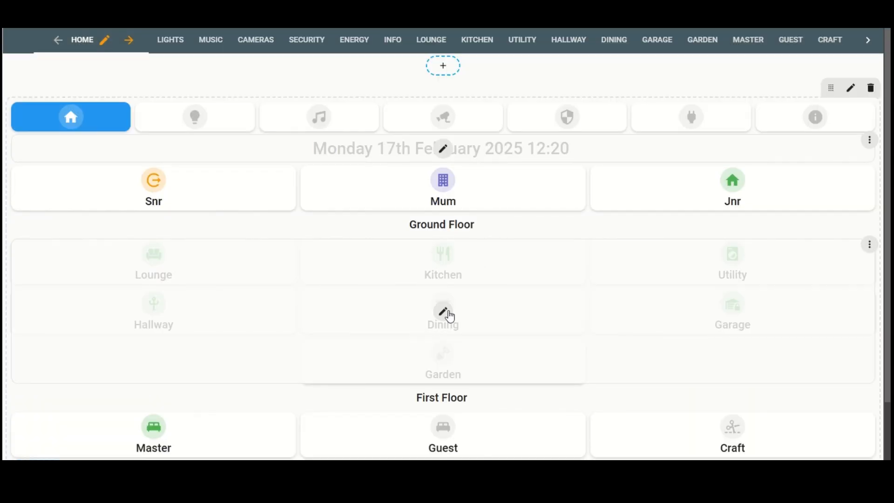
Step: Examine the YAML of the Master template card in the First Floor horizontal stack, and close the configuration without saving
scroll(450, 317, "down", 2)
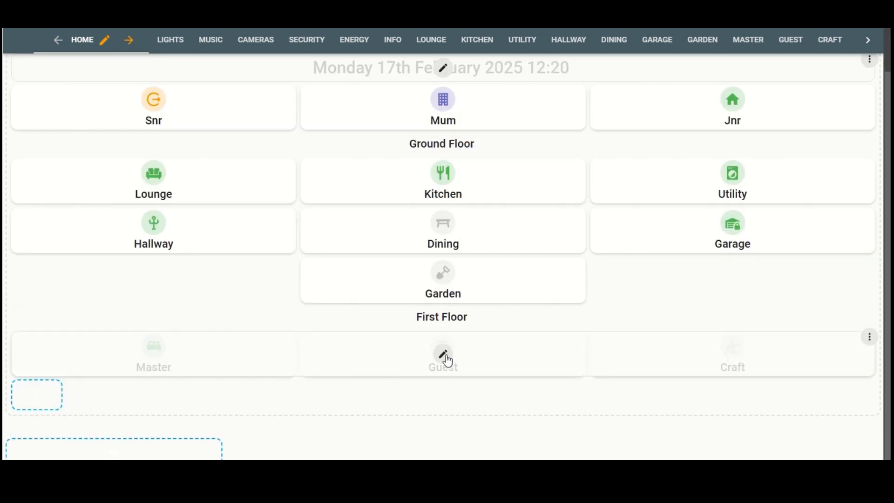
left_click(449, 358)
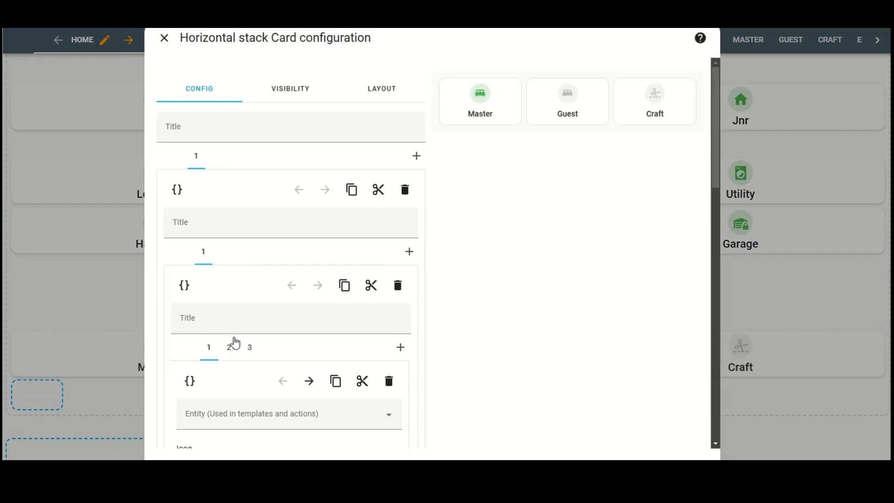
scroll(236, 342, "down", 2)
scroll(235, 340, "down", 2)
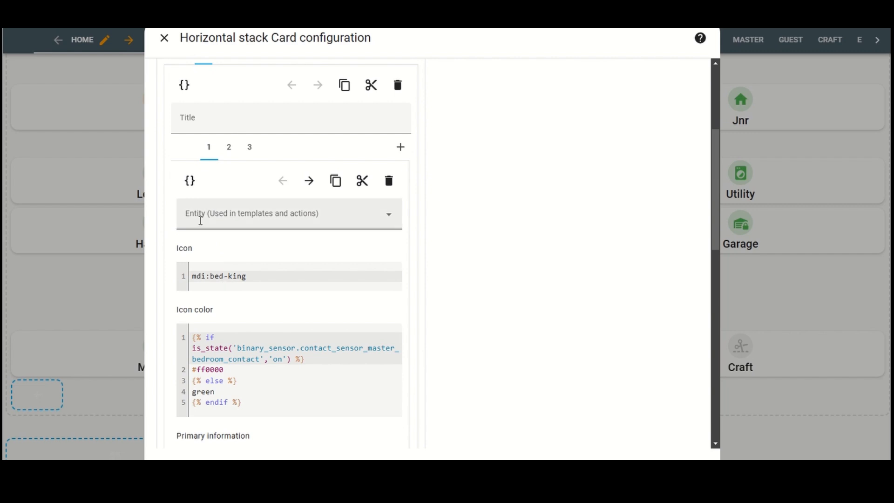
left_click(189, 181)
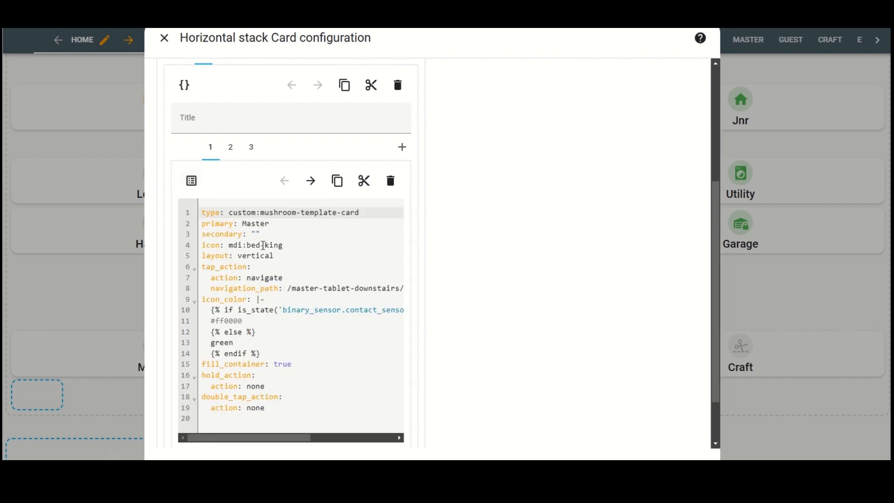
scroll(275, 269, "down", 1)
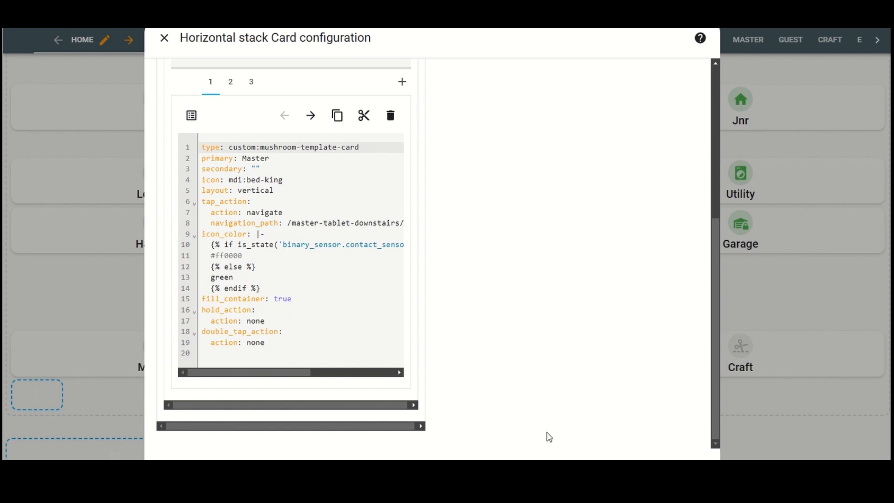
left_click(651, 465)
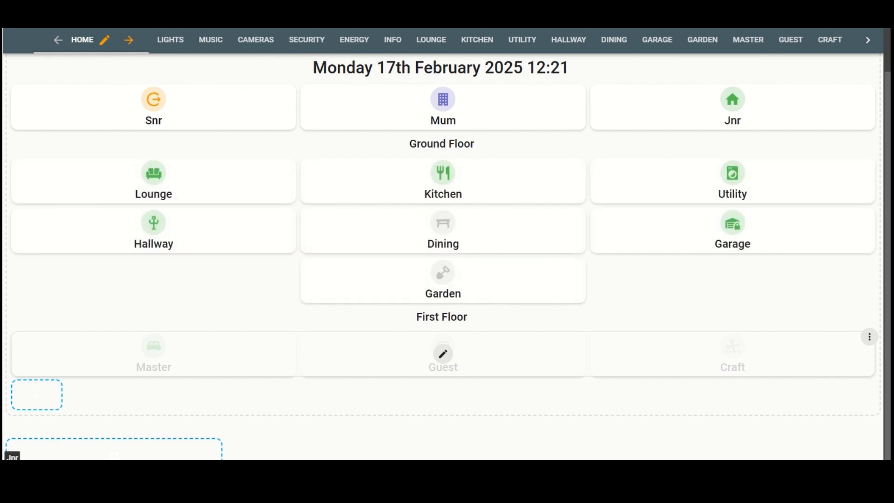
Step: Open the user profile page and examine the theme and dashboard options in its Browser settings
left_click(3, 456)
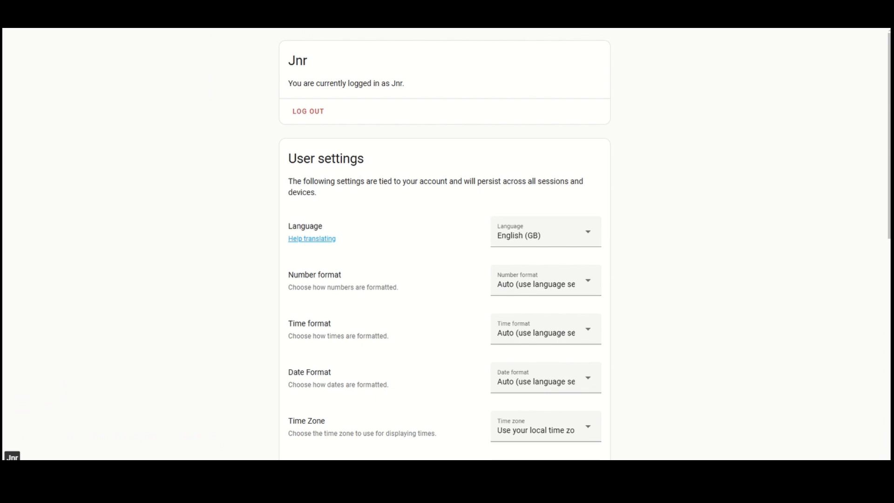
scroll(289, 204, "down", 3)
scroll(289, 209, "down", 6)
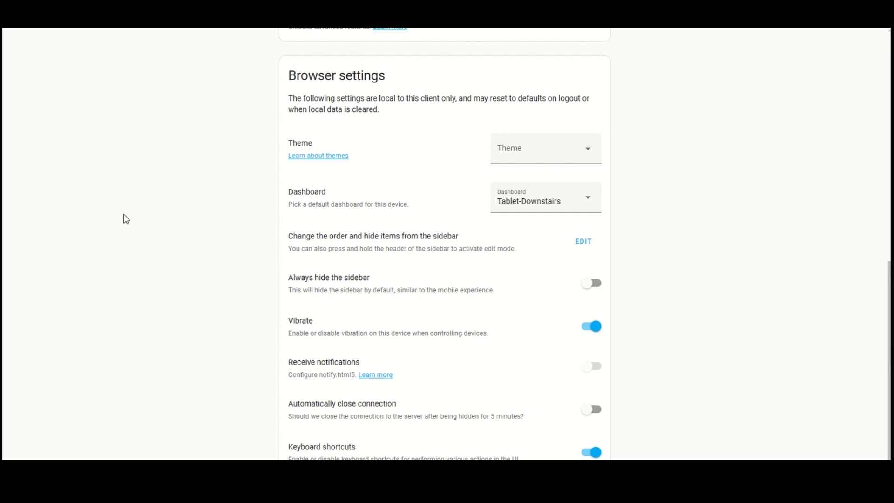
Step: Return to the Master-Tablet-Downstairs dashboard, examine the theme assigned in the Home view's configuration, and close it unchanged
left_click(1, 336)
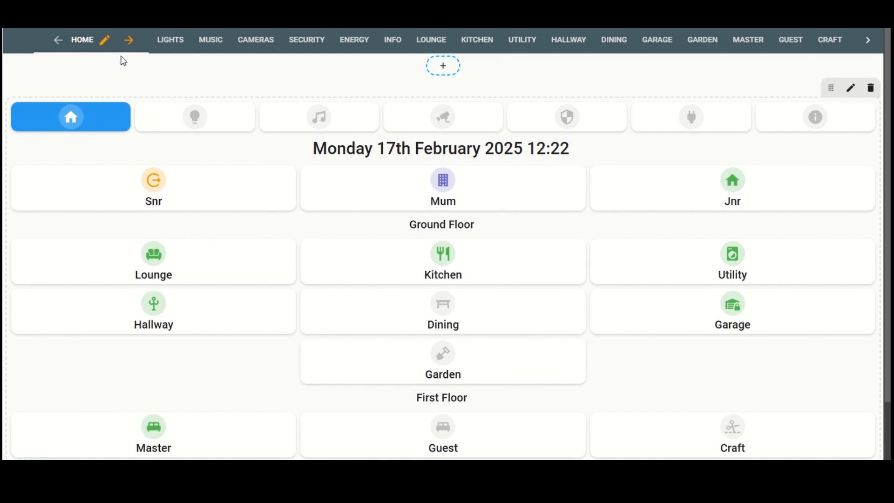
left_click(105, 41)
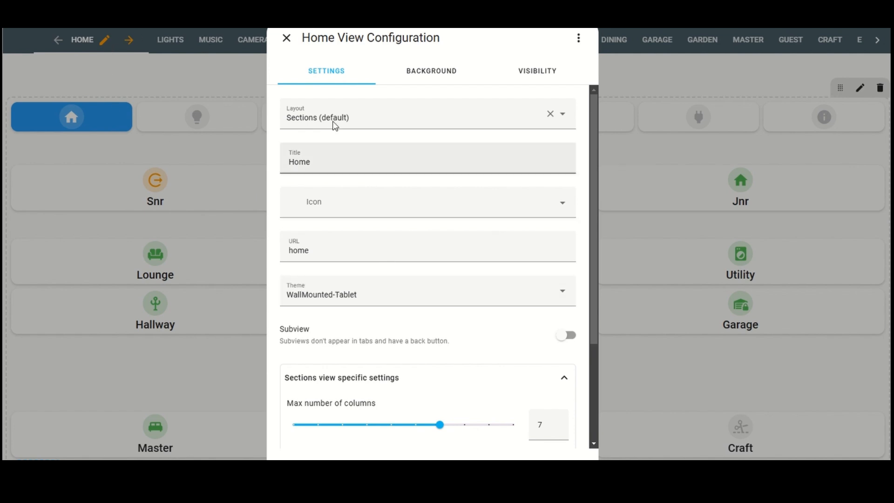
left_click(286, 39)
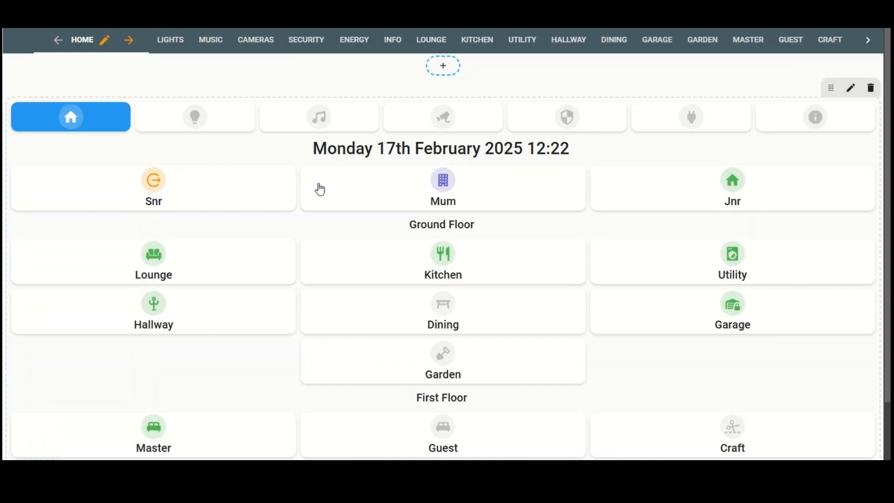
Step: Switch the dashboard from the music view to the Home view
mouse_move(322, 194)
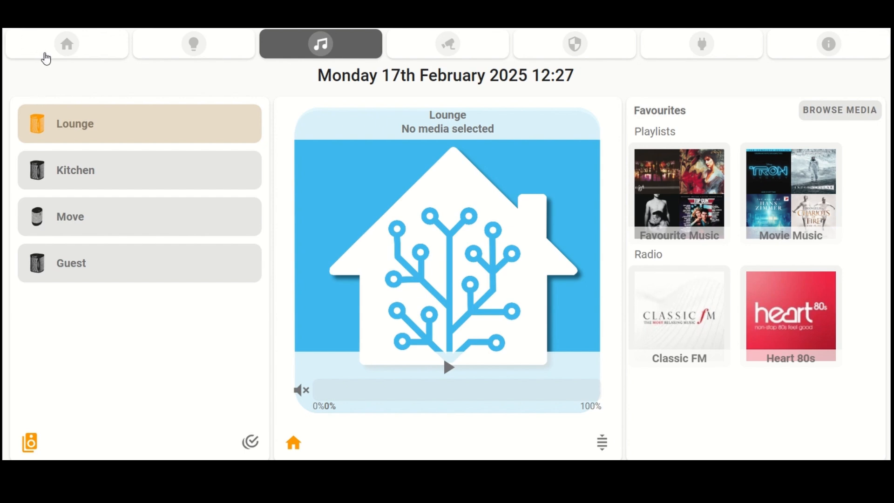
left_click(48, 56)
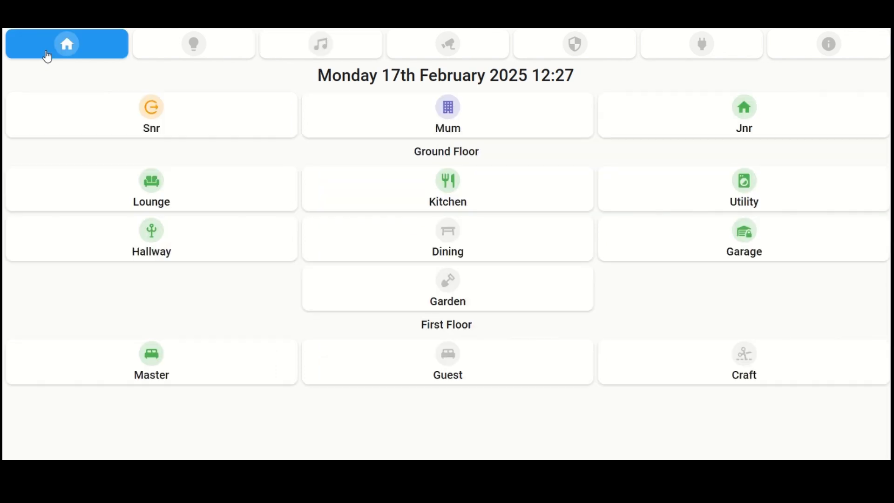